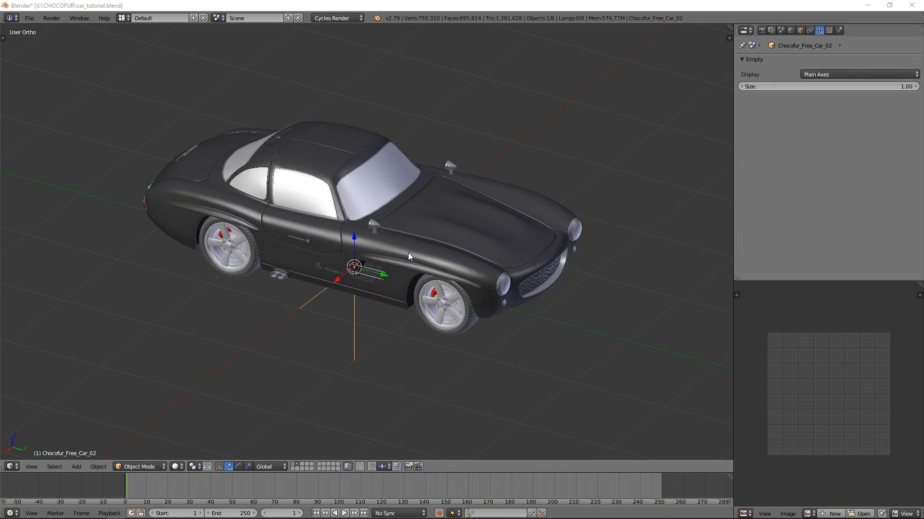
Shift the black coupe slightly along the Y axis using its parent empty.
scroll(408, 253, "down", 3)
mouse_move(426, 270)
middle_mouse_down()
mouse_move(418, 255)
mouse_move(409, 258)
mouse_move(418, 254)
middle_mouse_up()
scroll(417, 255, "up", 3)
left_click_drag(381, 277, 403, 296)
middle_click_drag(403, 295, 397, 288)
scroll(357, 284, "up", 3)
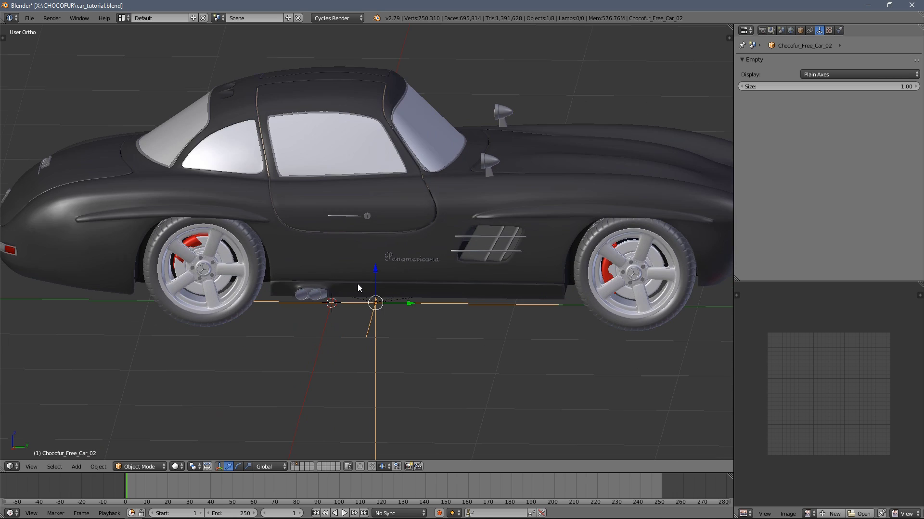
Slide the coupe's parent empty further forward along the Y axis.
middle_click_drag(267, 282, 261, 253)
scroll(261, 253, "down", 2)
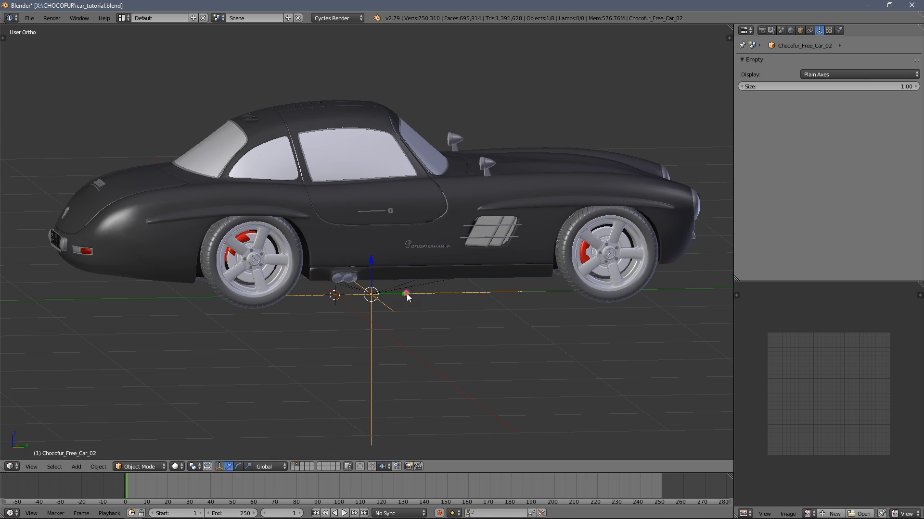
middle_click_drag(406, 297, 425, 293)
scroll(433, 296, "down", 3)
scroll(423, 292, "up", 2)
scroll(426, 295, "down", 1)
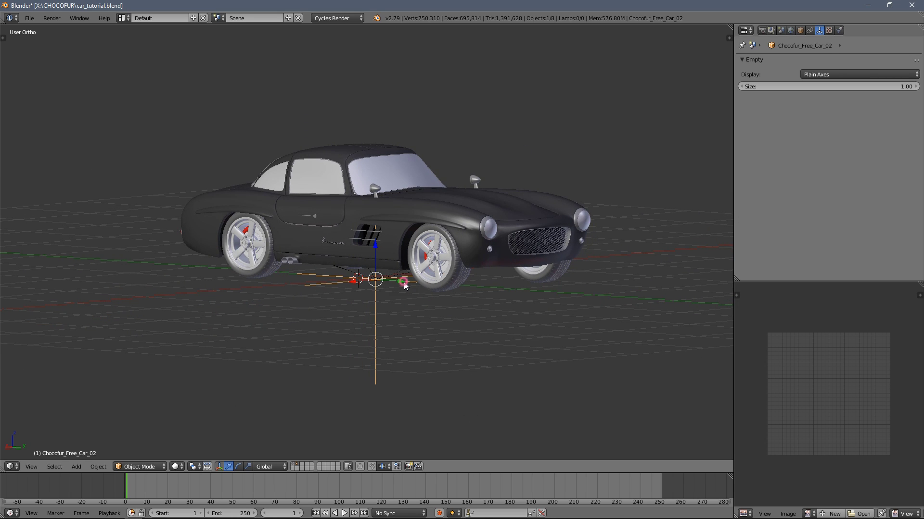
left_click_drag(404, 286, 418, 300)
middle_click_drag(419, 300, 384, 289)
scroll(388, 284, "up", 2)
scroll(419, 285, "down", 4)
scroll(425, 284, "up", 2)
Move the coupe's parent empty across the ground plane with Z locked, and snap it back to the 3D cursor.
right_click(384, 286)
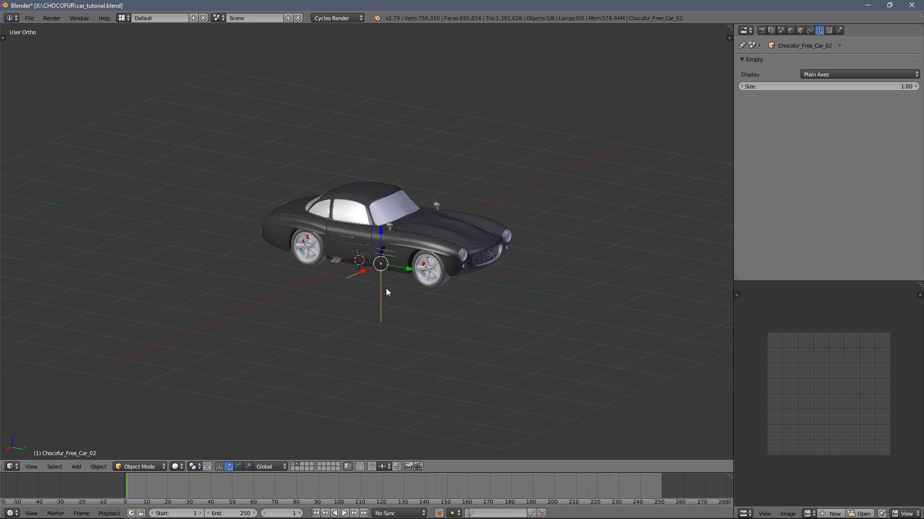
key("g")
key("shift+z")
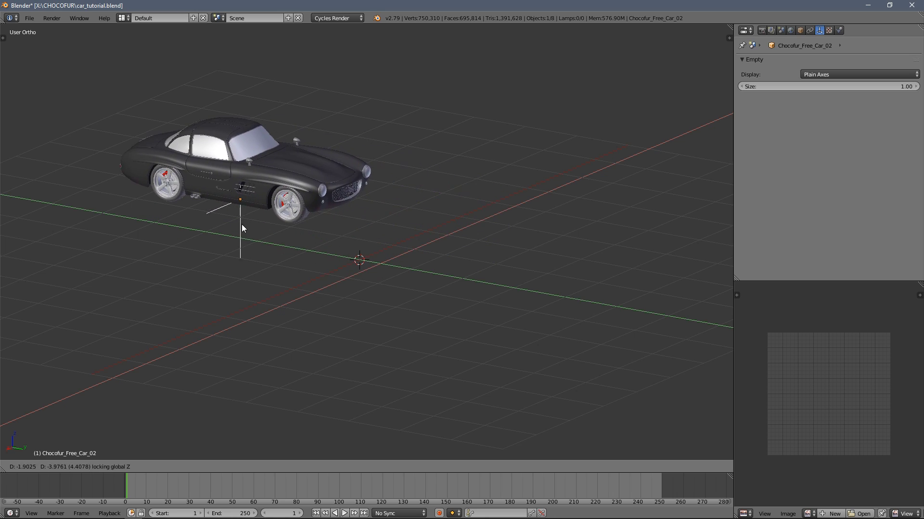
left_click(383, 249)
middle_click_drag(383, 252, 455, 340)
key("shift+s")
left_click(406, 281)
Examine the green roadster from its front, side and rear, including the cockpit.
scroll(444, 298, "up", 4)
scroll(478, 293, "down", 3)
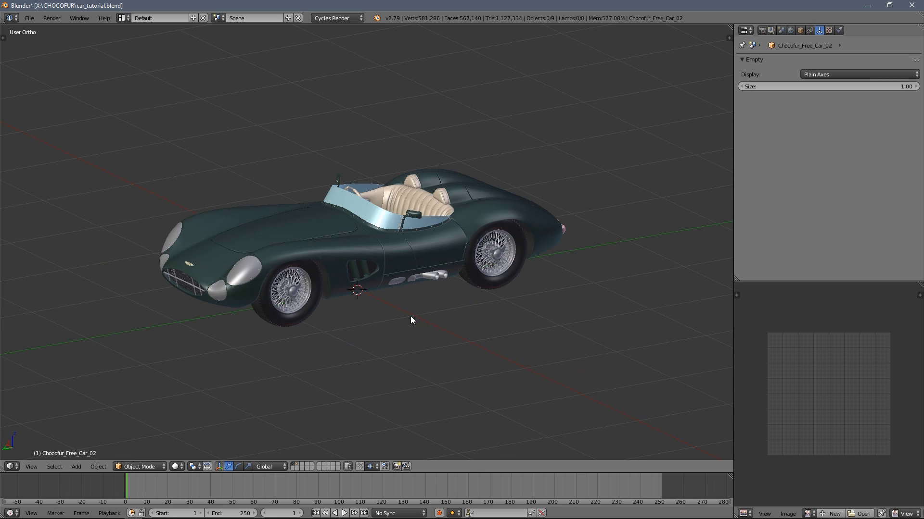
middle_click_drag(411, 320, 534, 303)
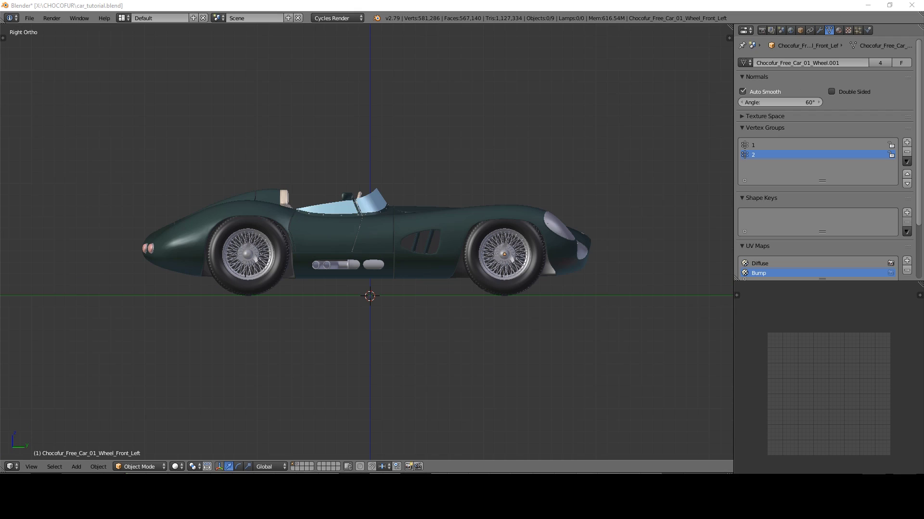
middle_click_drag(466, 326, 420, 316)
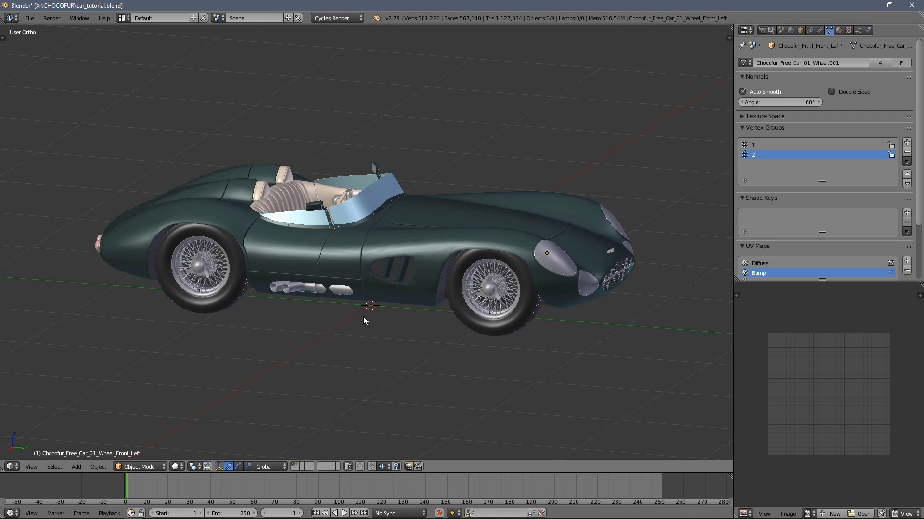
middle_click_drag(294, 260, 418, 211)
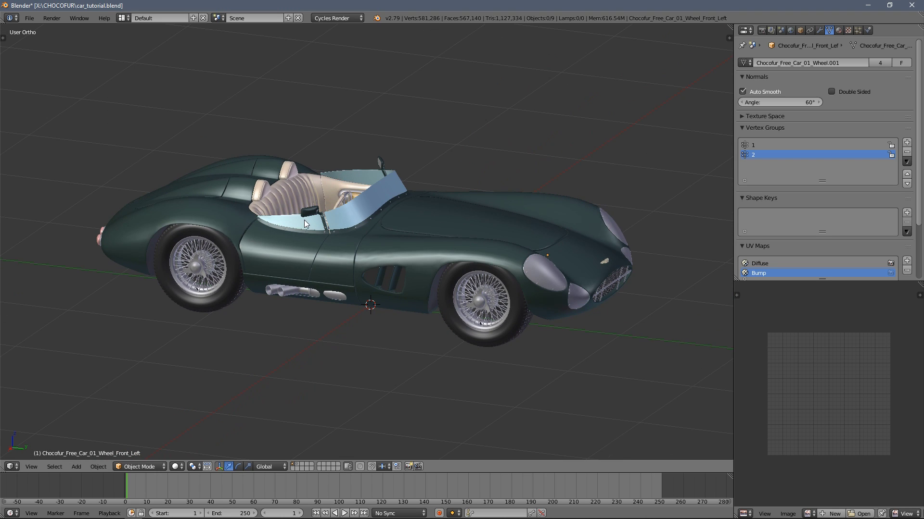
middle_click_drag(310, 224, 471, 230)
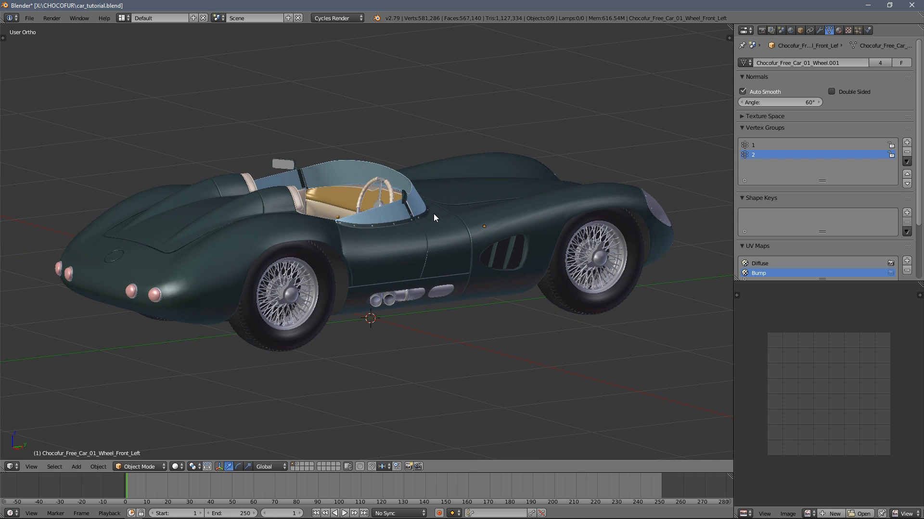
middle_click_drag(486, 215, 427, 227)
scroll(434, 229, "down", 3)
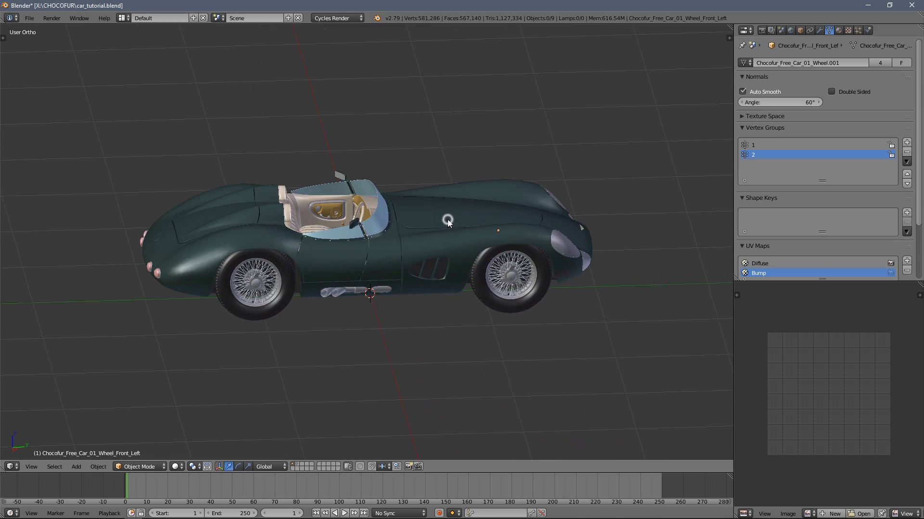
Select the roadster's exterior body and inspect its mesh in wireframe, returning to solid shading.
right_click(445, 216)
scroll(455, 233, "up", 4)
scroll(436, 238, "down", 5)
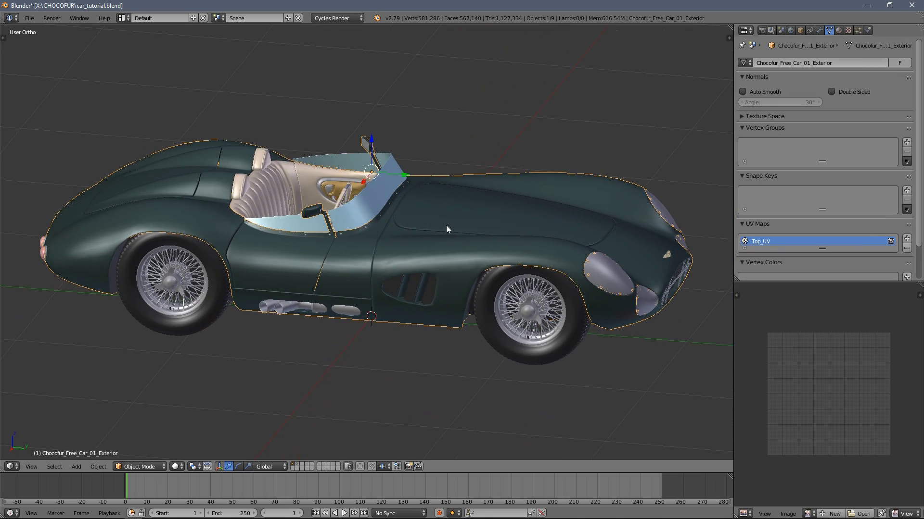
key("z")
middle_click_drag(451, 235, 449, 198)
scroll(347, 237, "up", 2)
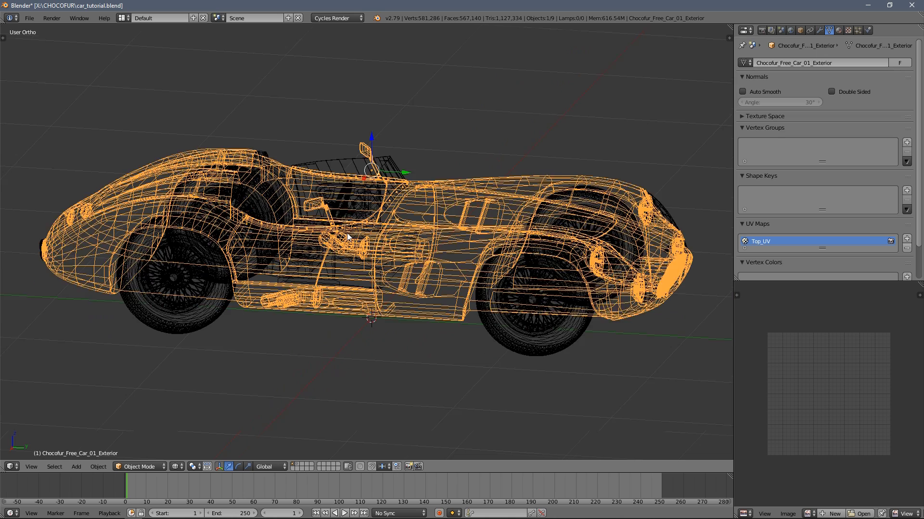
key("z")
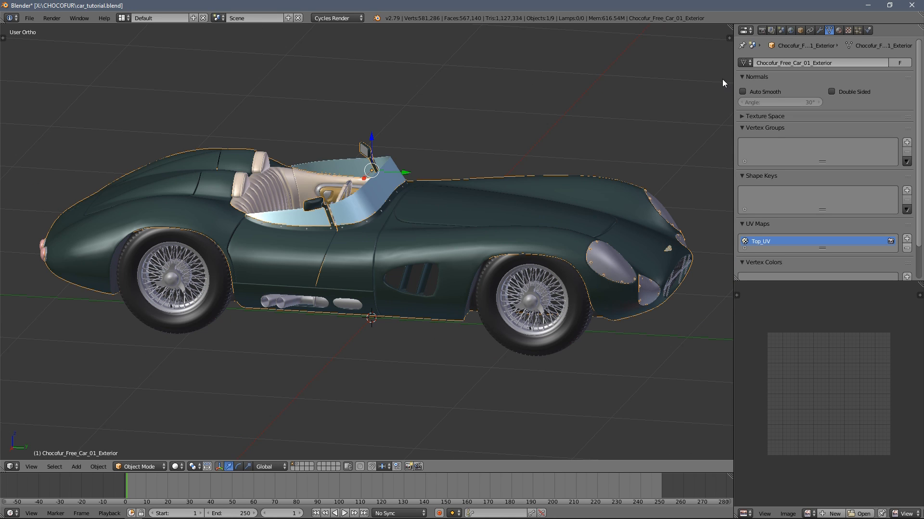
Hide the roadster's exterior body and select the windshield glass together with the headlight glass.
left_click(780, 30)
key("h")
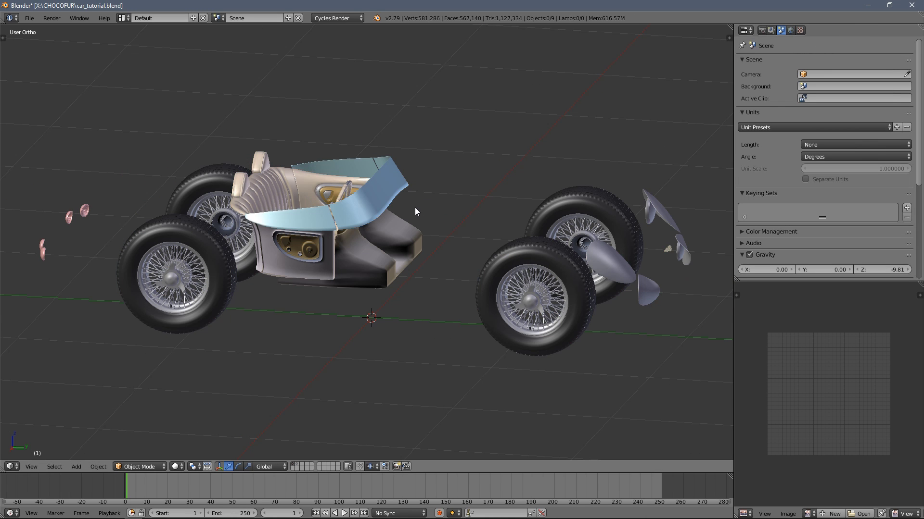
right_click(390, 206)
key("g")
right_click(500, 231)
middle_click_drag(520, 238, 616, 288)
right_click(610, 292, "shift")
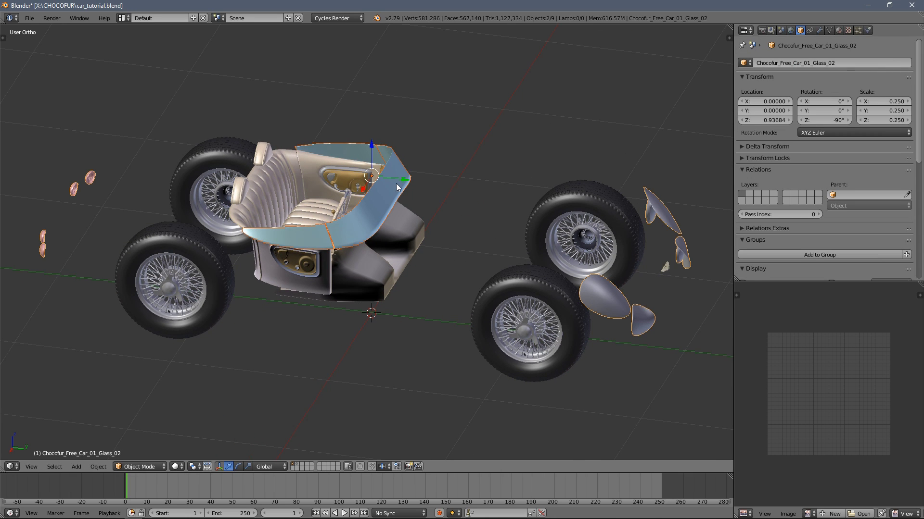
Inspect the Cycles ray visibility settings of the windshield glass and compare them with the headlight glass.
key("a")
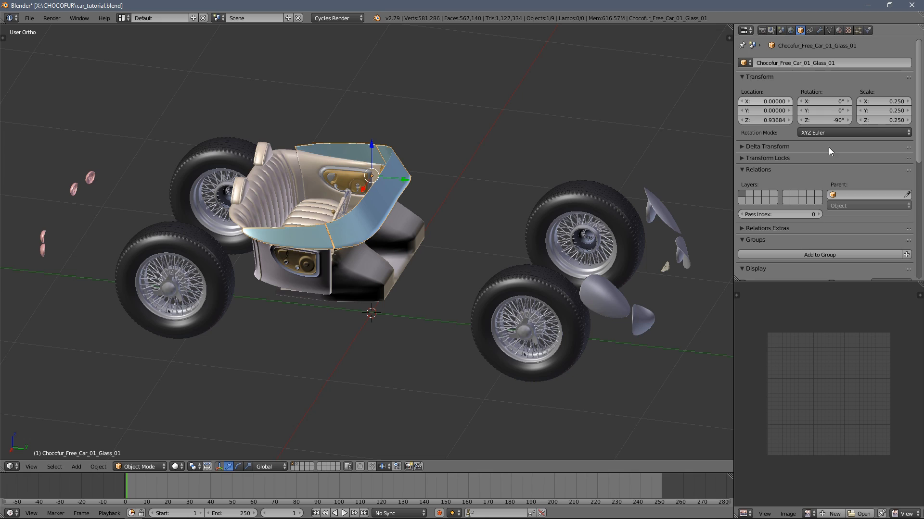
scroll(829, 148, "down", 8)
left_click(760, 190)
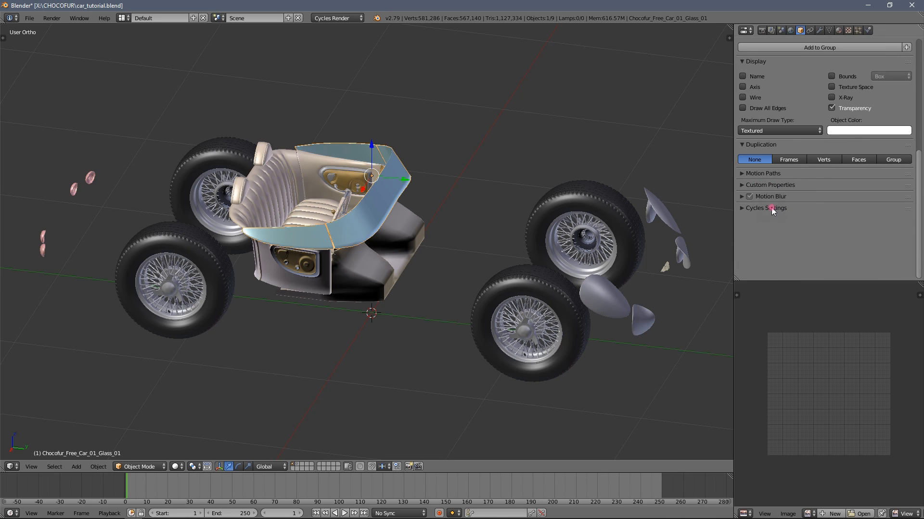
left_click(771, 209)
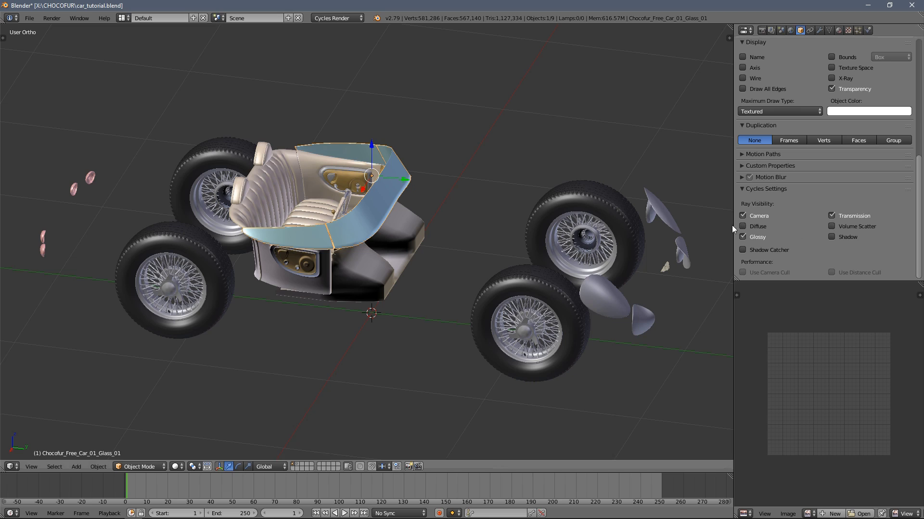
left_click(593, 293)
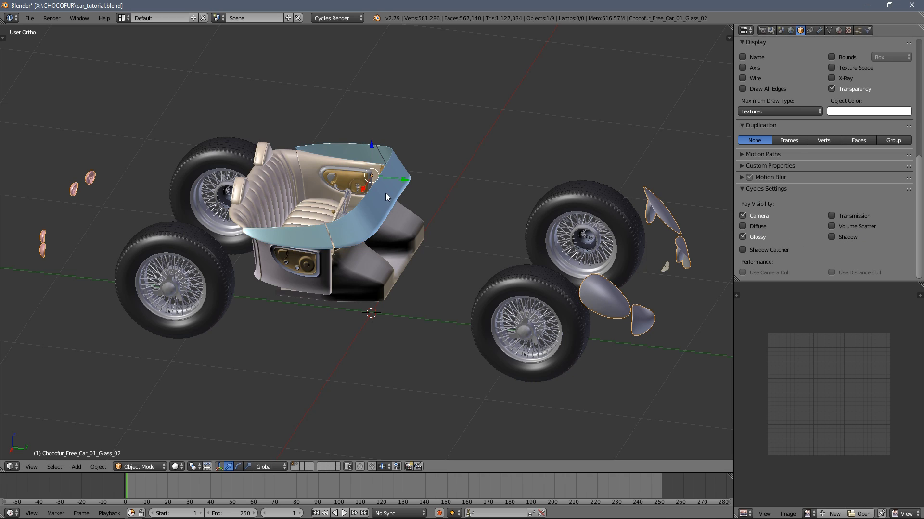
Hide the roadster's glass objects and its interior.
key("h")
left_click(400, 224)
middle_click_drag(394, 236, 366, 214, "shift")
scroll(799, 97, "up", 12)
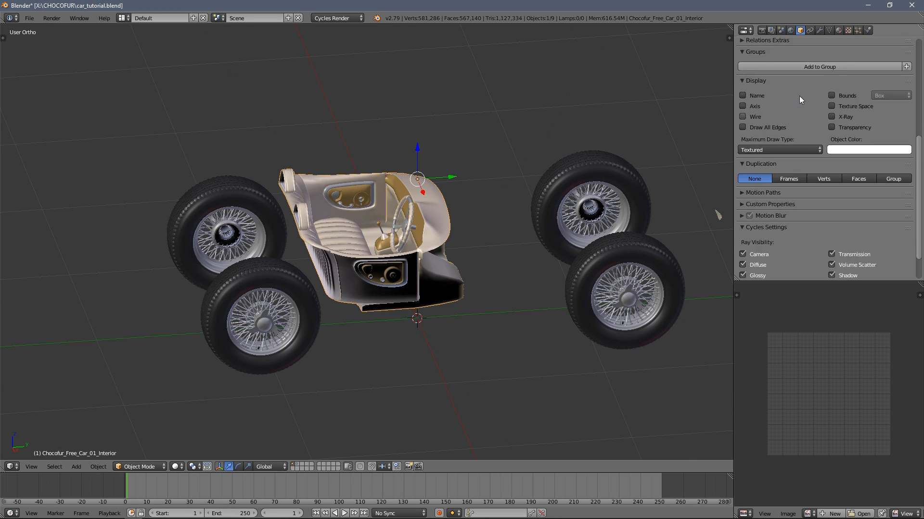
key("h")
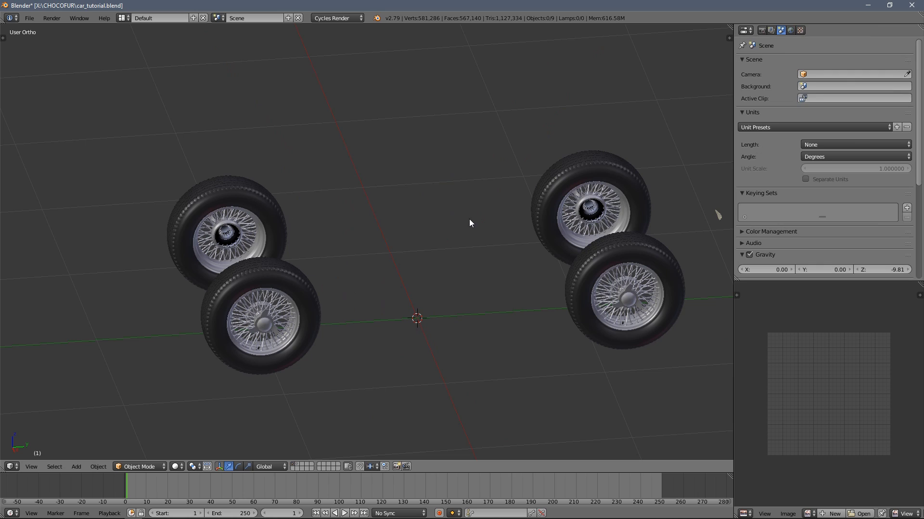
Hide the small front badge so that only the four wheels are left in view.
middle_click_drag(469, 218, 522, 323)
left_click(664, 244)
middle_click_drag(472, 361, 399, 252)
key("h")
Select individual wheels in turn and compare which mesh data each one uses.
right_click(557, 334)
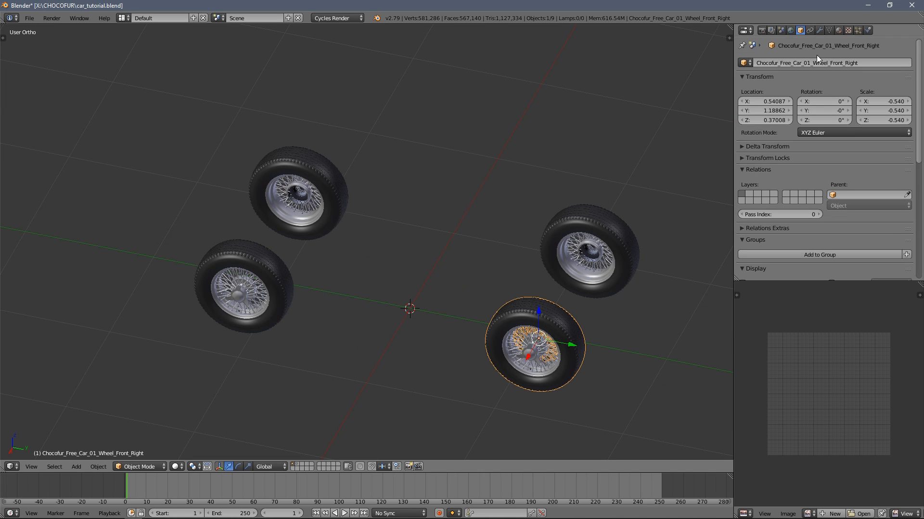
left_click(828, 30)
right_click(592, 248)
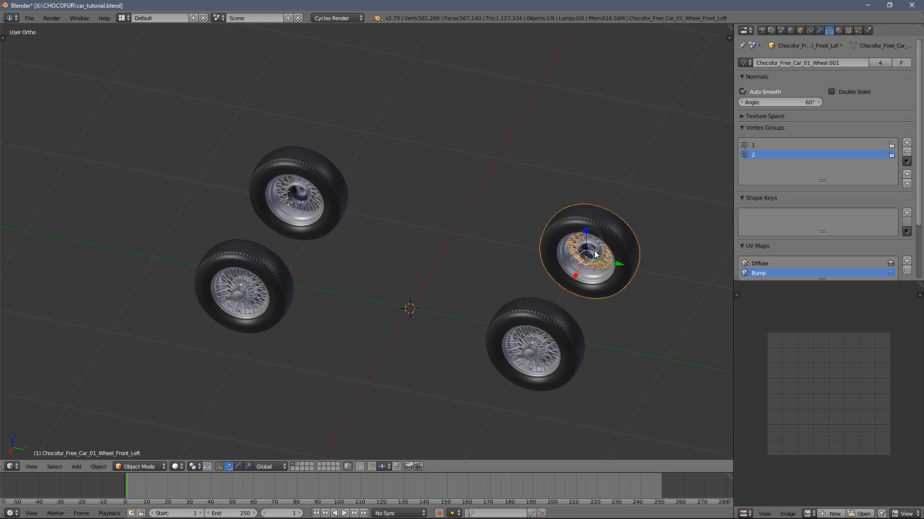
right_click(298, 206)
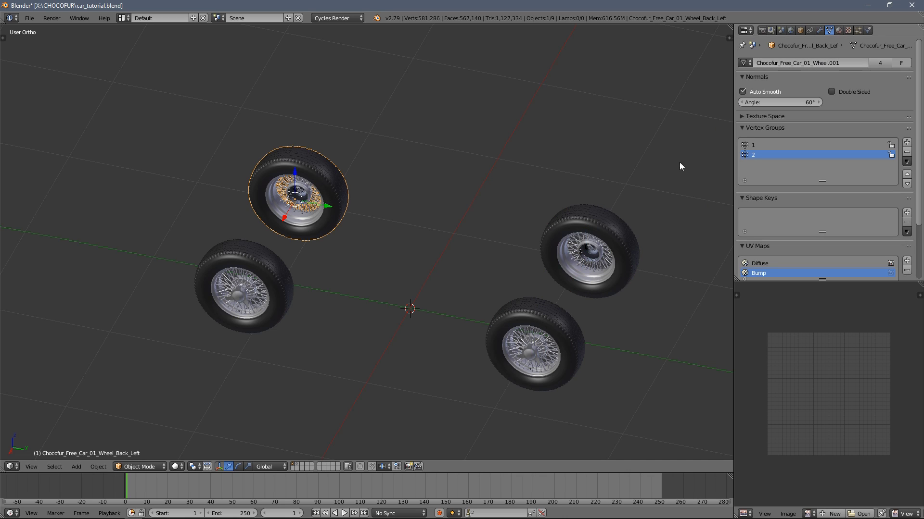
right_click(547, 319)
right_click(583, 266)
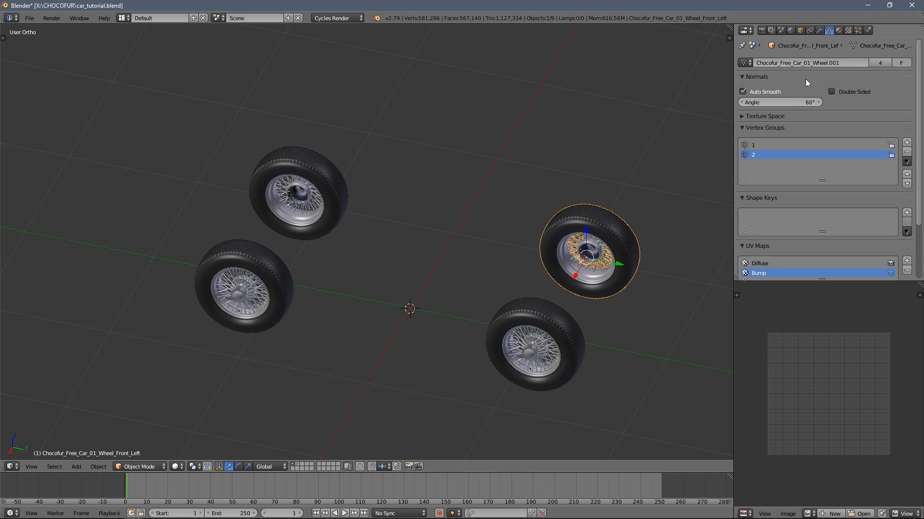
Check the object names and transform values of the front and back wheels.
left_click(800, 30)
right_click(524, 320)
right_click(277, 258)
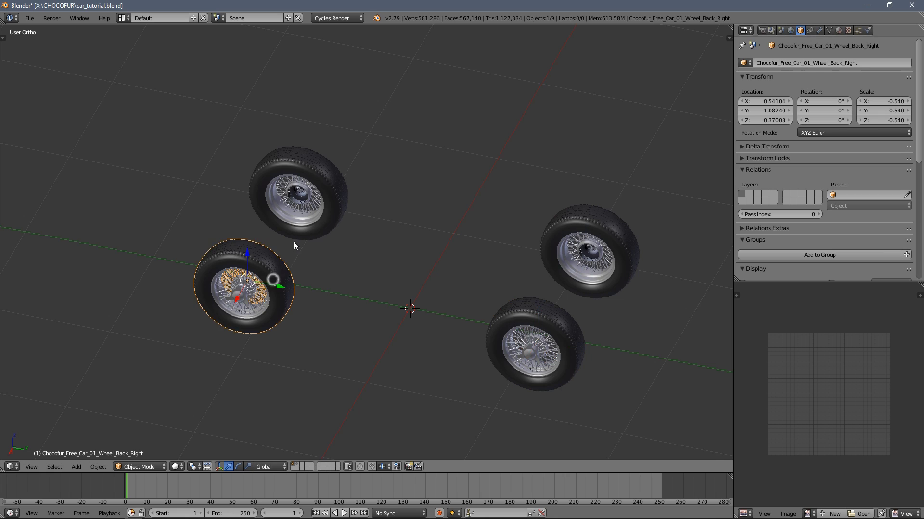
right_click(304, 217)
right_click(547, 241)
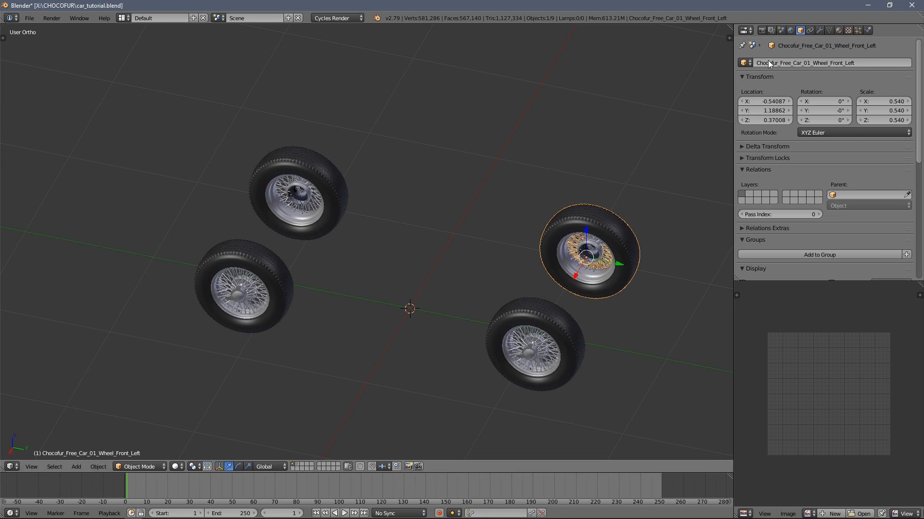
middle_click_drag(495, 237, 567, 177)
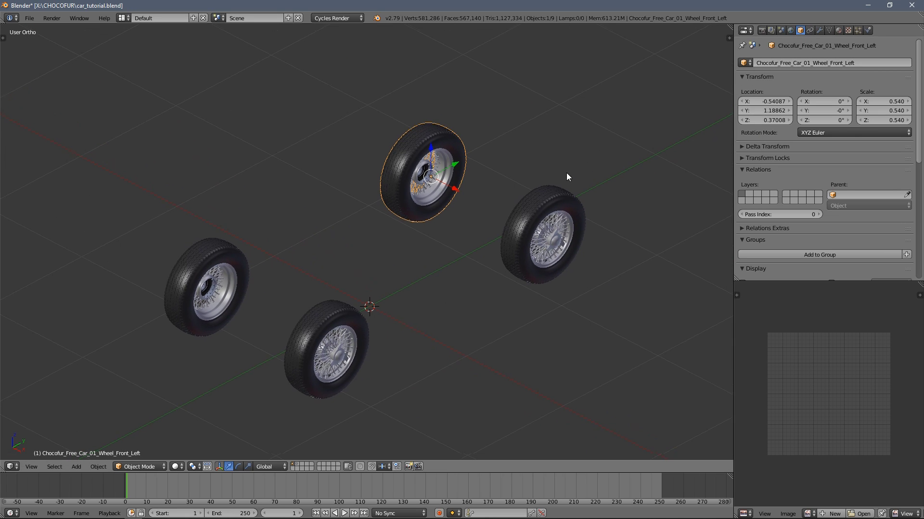
middle_click_drag(460, 183, 406, 250)
Select the black coupe's parent empty and try moving the whole car with it.
key("a")
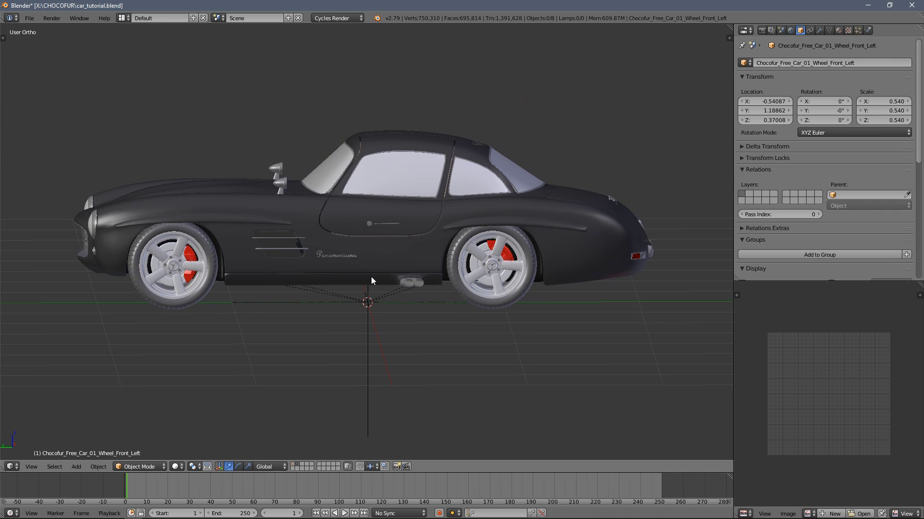
right_click(364, 310)
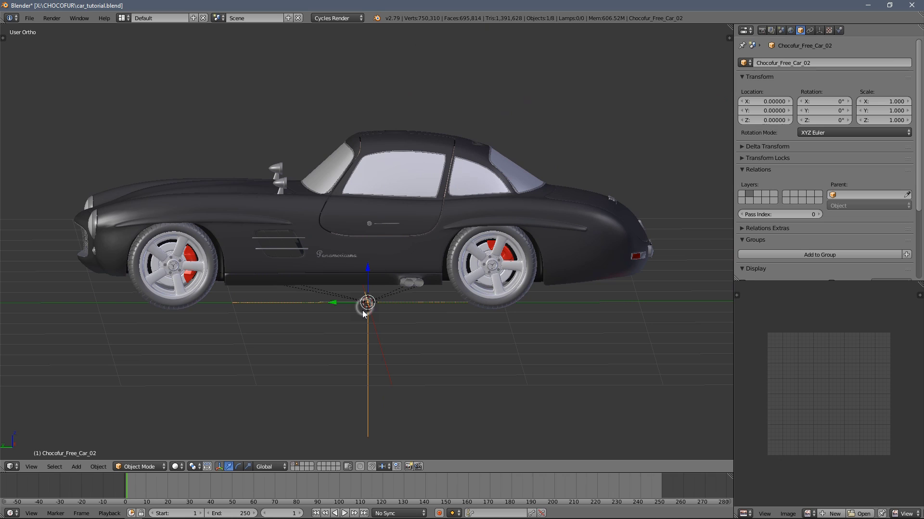
key("g")
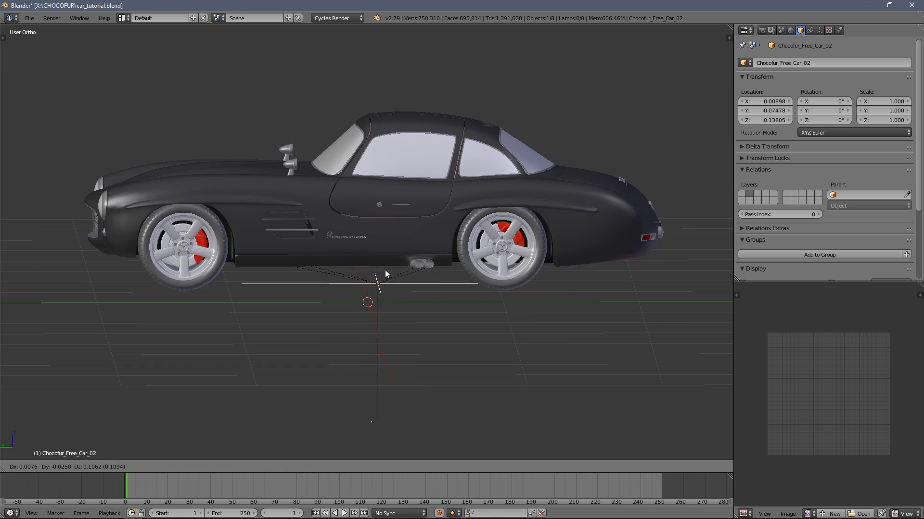
key("Escape")
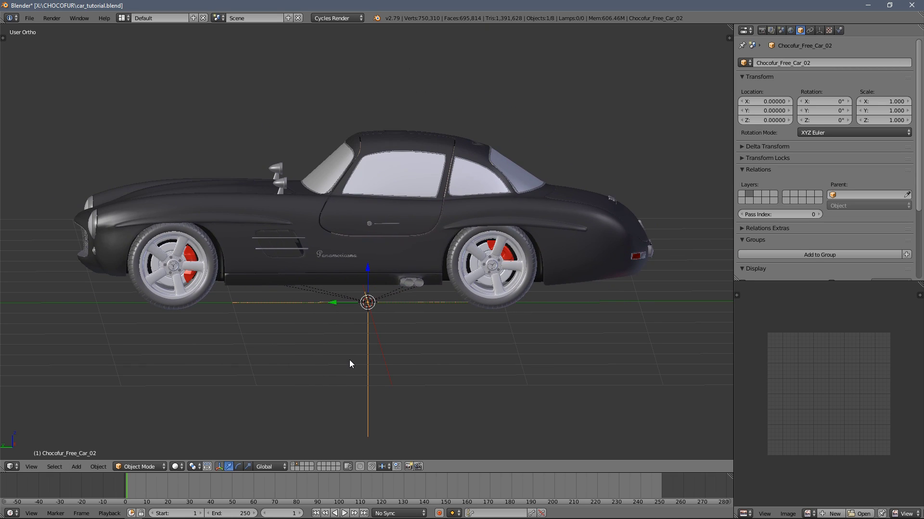
Show the layer holding the green roadster and add a Plain Axes empty at the 3D cursor.
key("2")
key("3")
key("4")
middle_click_drag(435, 311, 350, 310)
key("shift+a")
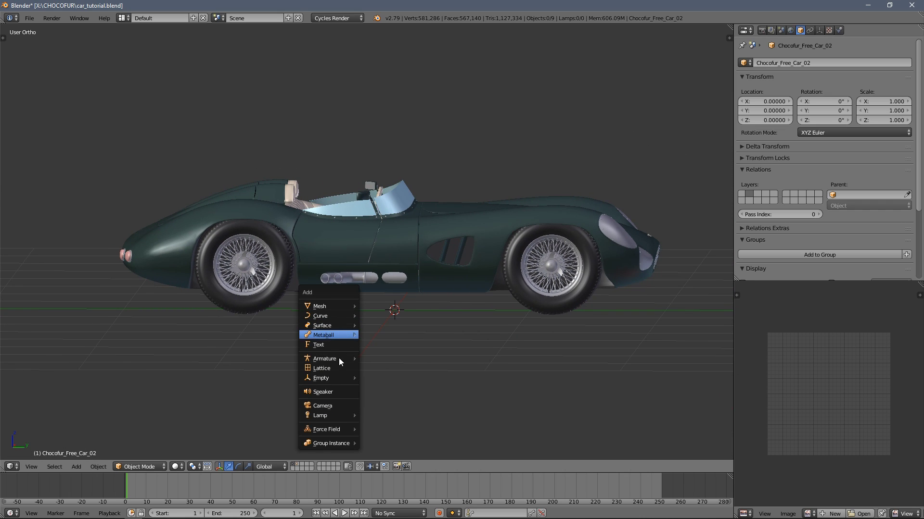
mouse_move(358, 381)
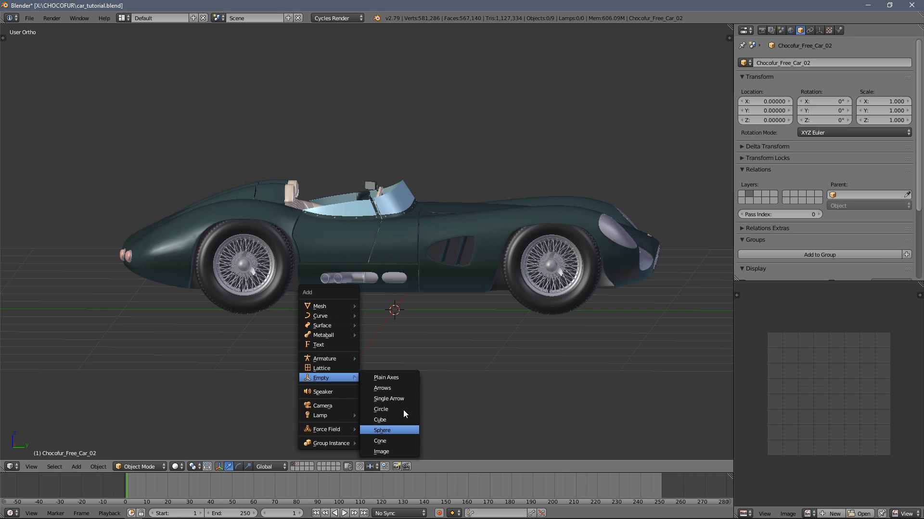
left_click(395, 377)
Display the roadster in wireframe and box-select all its parts together with the empty.
mouse_move(428, 345)
middle_mouse_down()
mouse_move(431, 335)
mouse_move(415, 341)
mouse_move(424, 348)
mouse_move(394, 317)
middle_mouse_up()
key("z")
key("ctrl+b")
left_click_drag(161, 139, 594, 333)
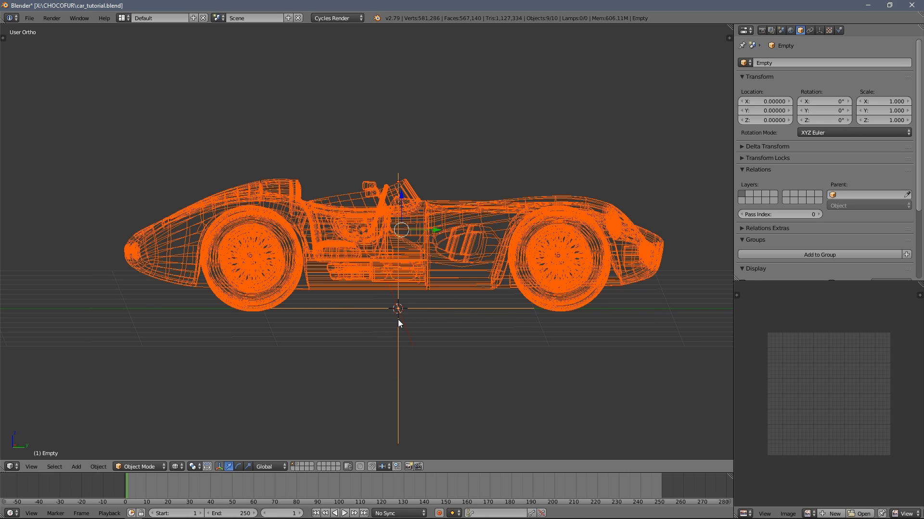
Make the wheels, the interior and the empty the active object in turn within the selection, ending with the empty.
right_click(535, 295, "shift")
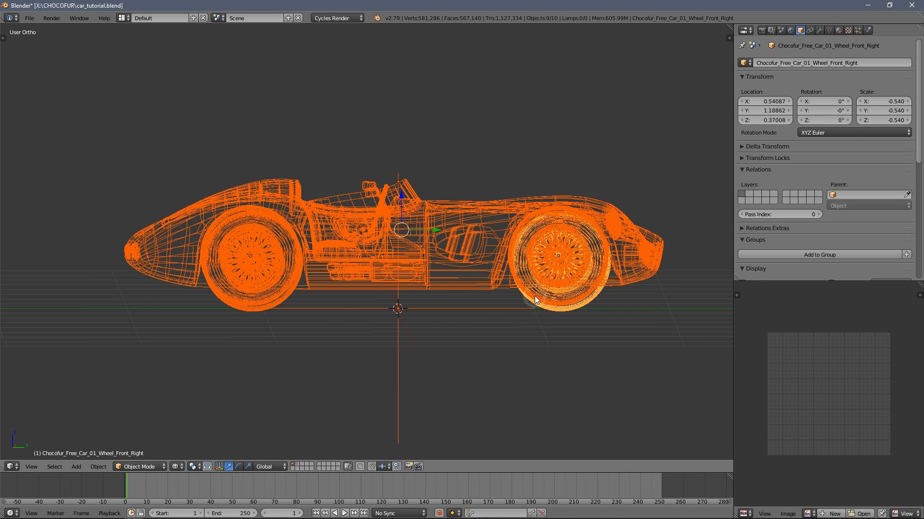
right_click(264, 292, "shift")
right_click(388, 280, "shift")
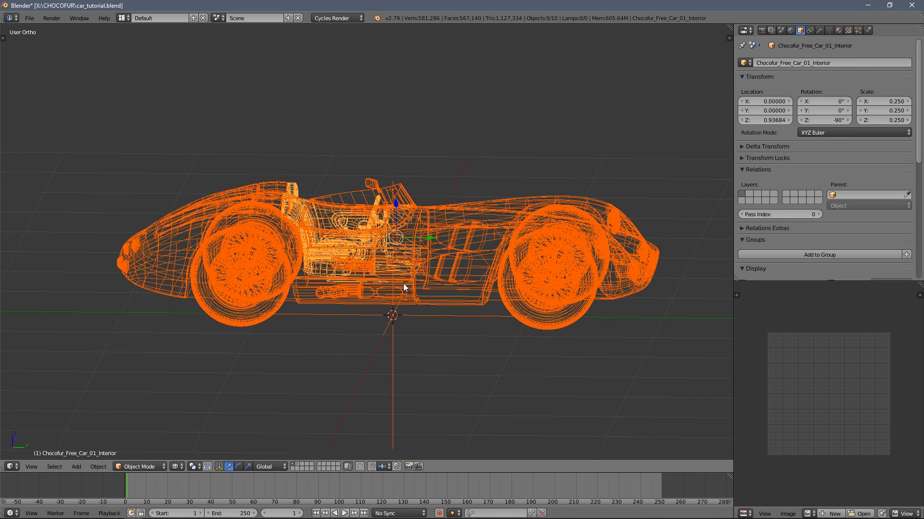
middle_click_drag(370, 312, 383, 257)
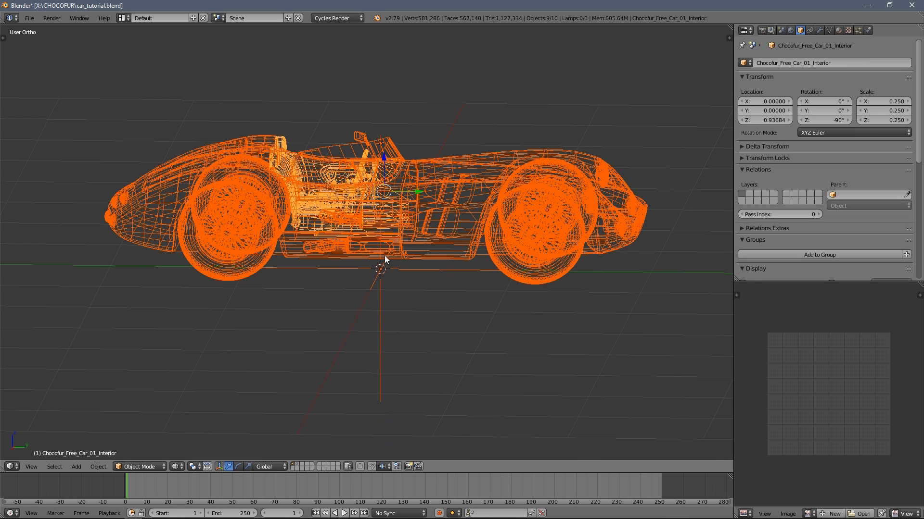
right_click(380, 313, "shift")
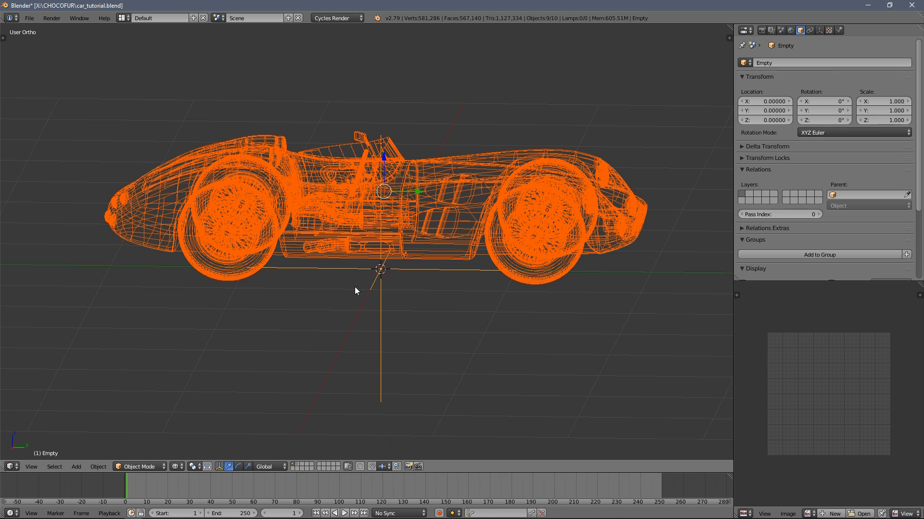
middle_click_drag(364, 286, 380, 286)
right_click(275, 250, "shift")
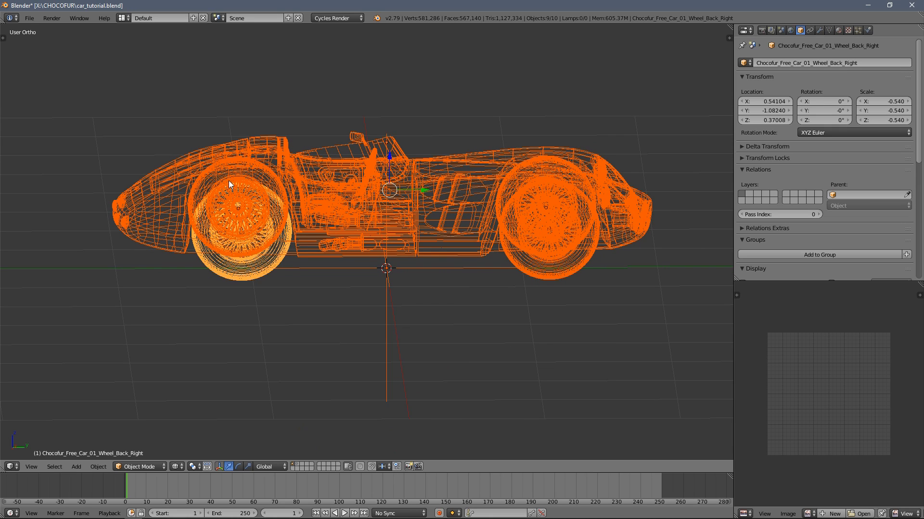
right_click(229, 180, "shift")
right_click(244, 194, "shift")
right_click(244, 200, "shift")
right_click(383, 279, "shift")
middle_click_drag(384, 279, 402, 268)
Compare the parenting options offered with the empty active and with the right back wheel active, without applying any.
key("ctrl+p")
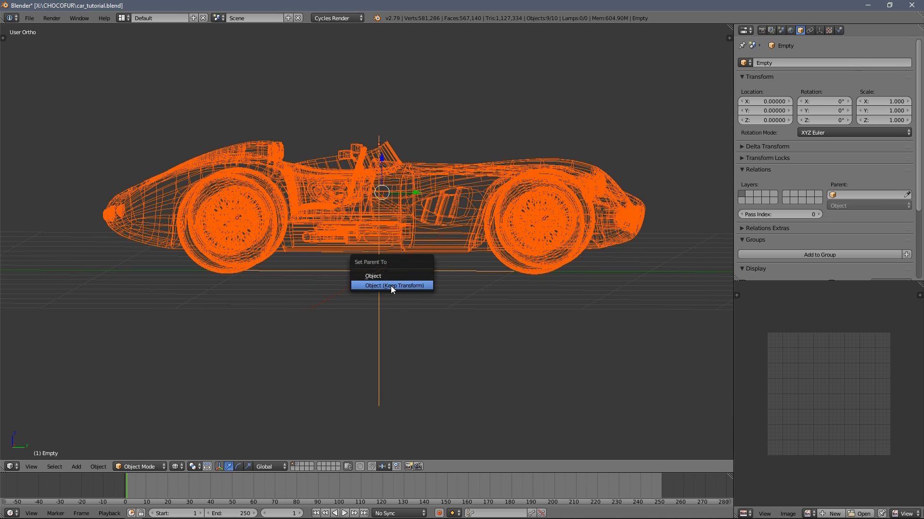
left_click(377, 283)
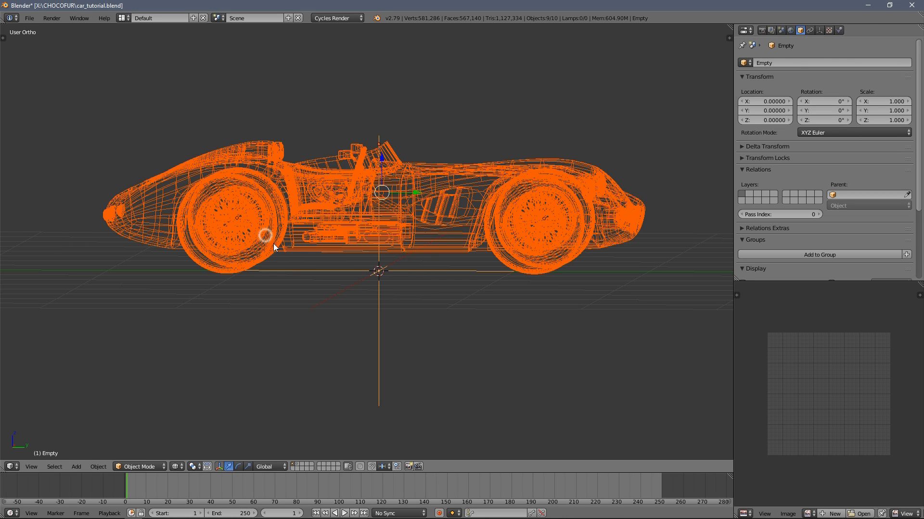
right_click(206, 209, "shift")
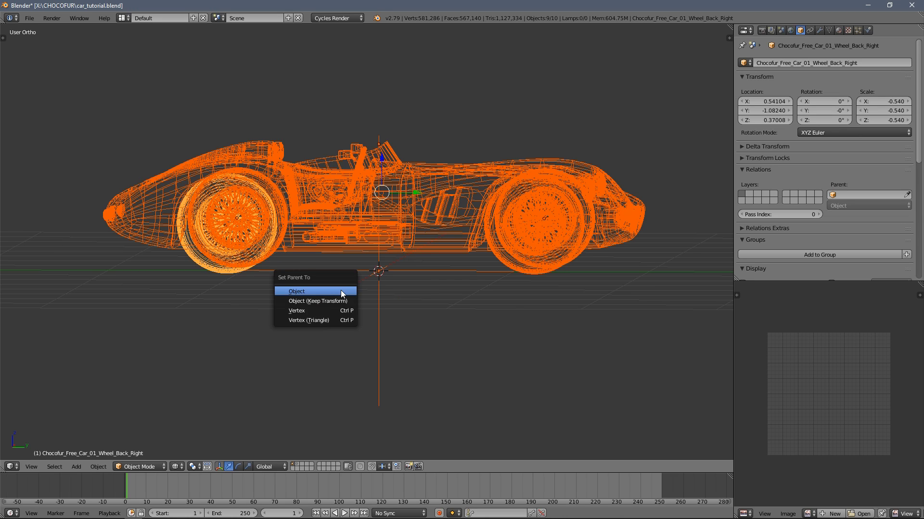
left_click(300, 289)
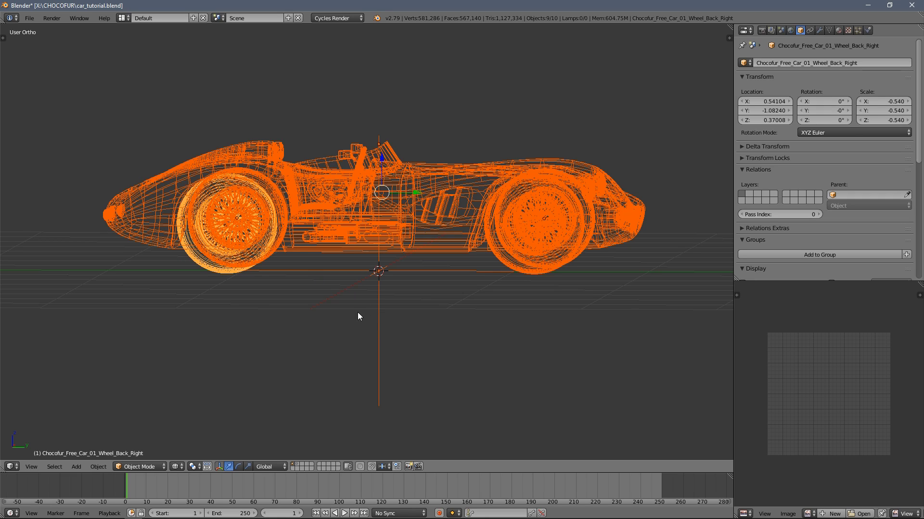
Make the empty the active object, parent the selected roadster parts to it, and deselect everything.
right_click(378, 292, "shift")
key("ctrl+p")
left_click(370, 312)
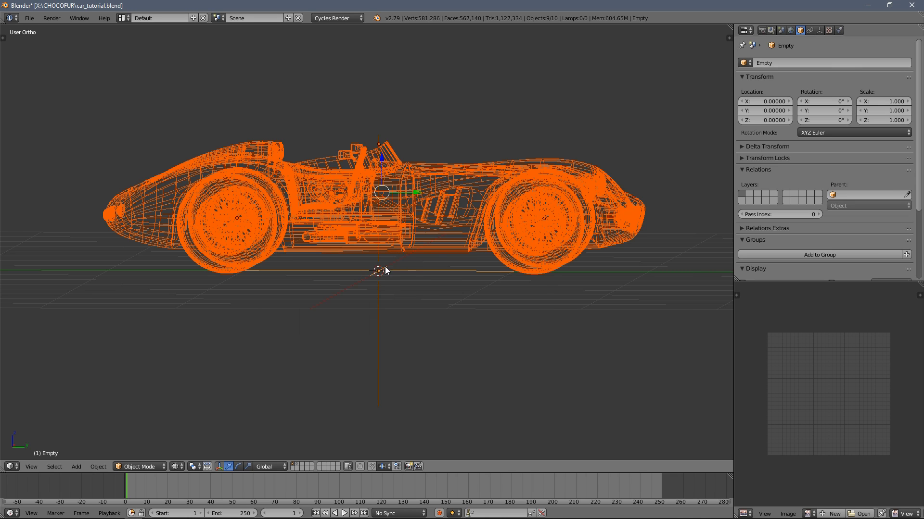
key("ctrl+p")
key("a")
Inspect the dashed parent lines between the empty and the car parts in wireframe, and return to solid shading.
key("z")
mouse_move(391, 295)
middle_mouse_down()
mouse_move(365, 283)
mouse_move(382, 296)
middle_mouse_up()
scroll(381, 295, "up", 5)
key("z")
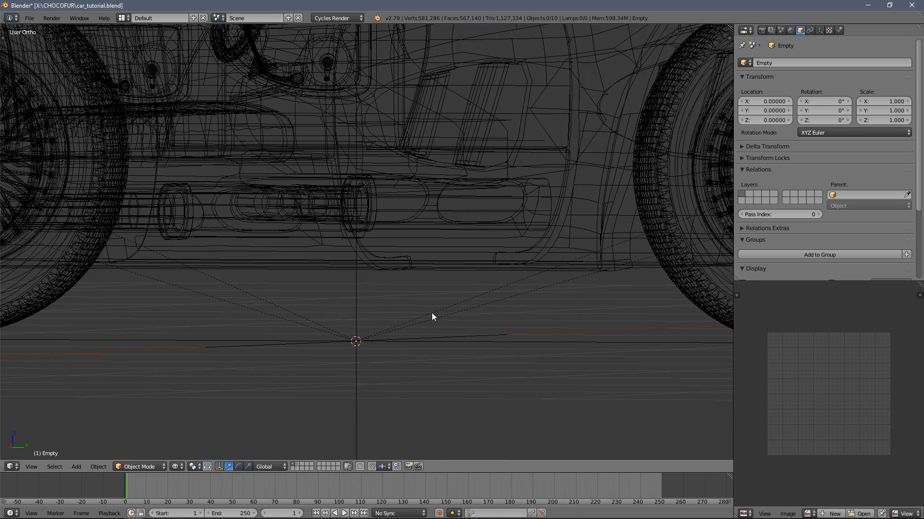
scroll(315, 299, "down", 6)
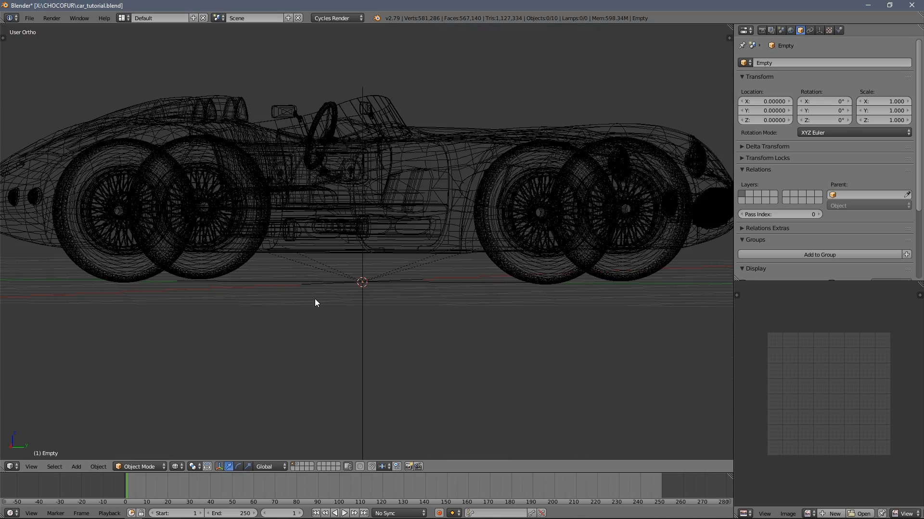
mouse_move(314, 298)
middle_mouse_down()
mouse_move(327, 246)
mouse_move(396, 310)
mouse_move(359, 254)
mouse_move(371, 307)
middle_mouse_up()
key("z")
scroll(377, 303, "down", 2)
Select the roadster's empty and try moving the whole car with it.
right_click(386, 304)
key("g")
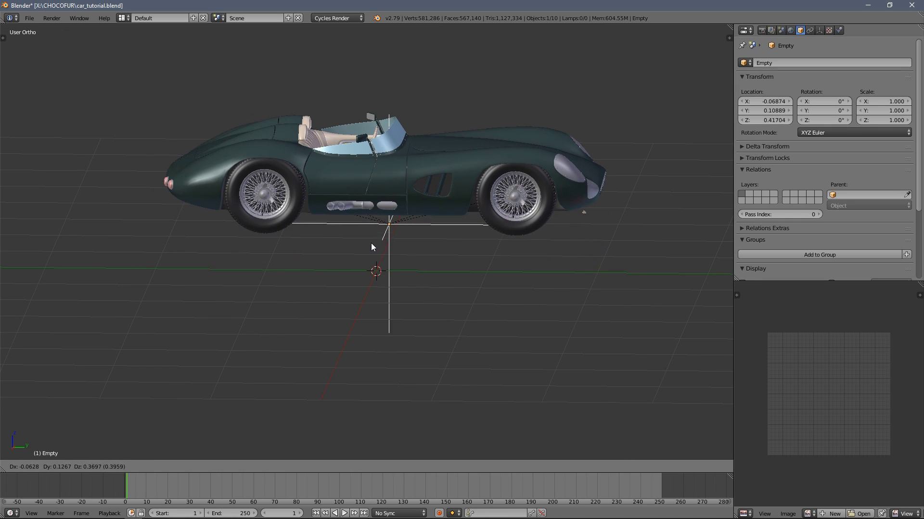
key("Escape")
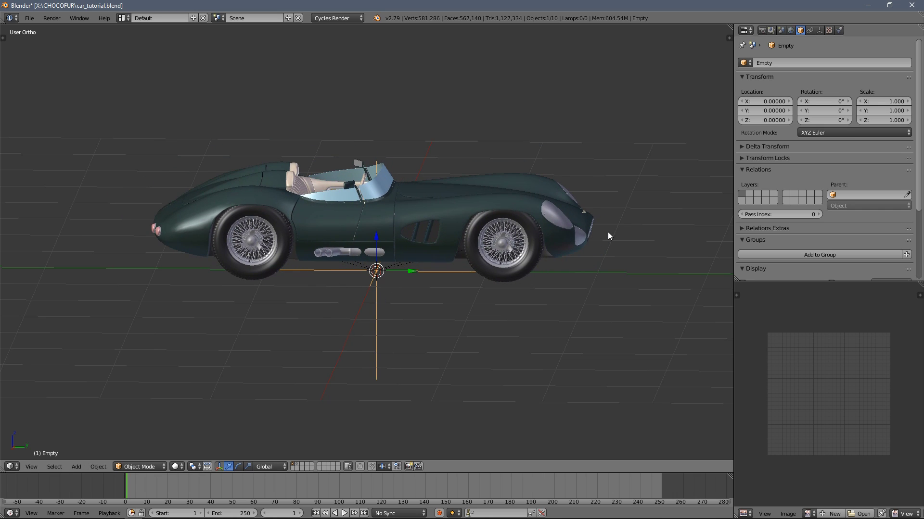
Select the small front logo in wireframe, parent it to the empty, and return to solid shading.
key("z")
left_click(584, 212)
left_click(584, 211)
left_click(585, 212)
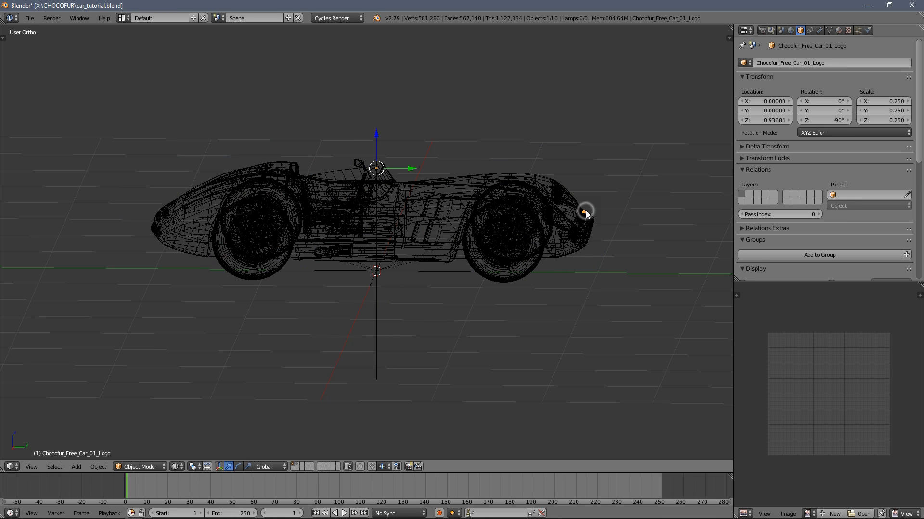
middle_click_drag(524, 249, 518, 249)
right_click(376, 287, "shift")
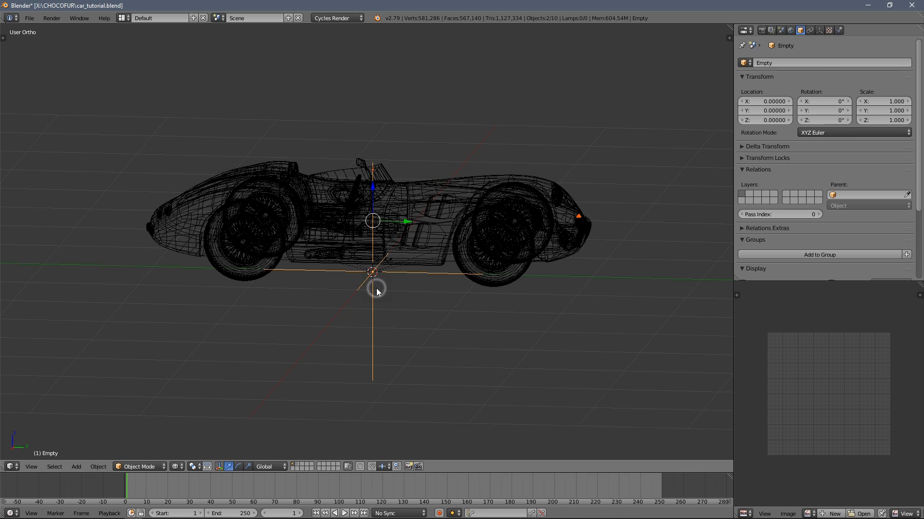
key("ctrl+p")
left_click(374, 289)
key("z")
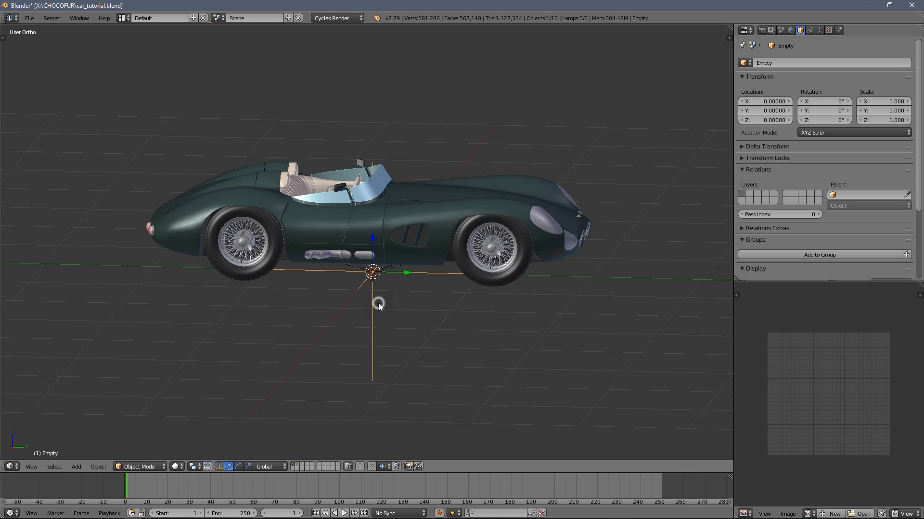
Test-move the roadster by its empty, freely and along the Y axis, and bring it back to the 3D cursor.
key("g")
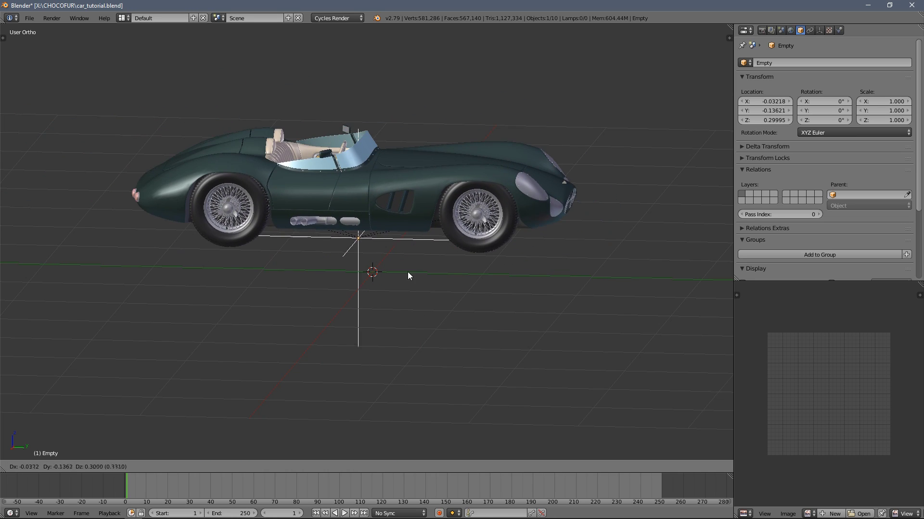
right_click(445, 264)
middle_click_drag(446, 264, 308, 267)
key("g")
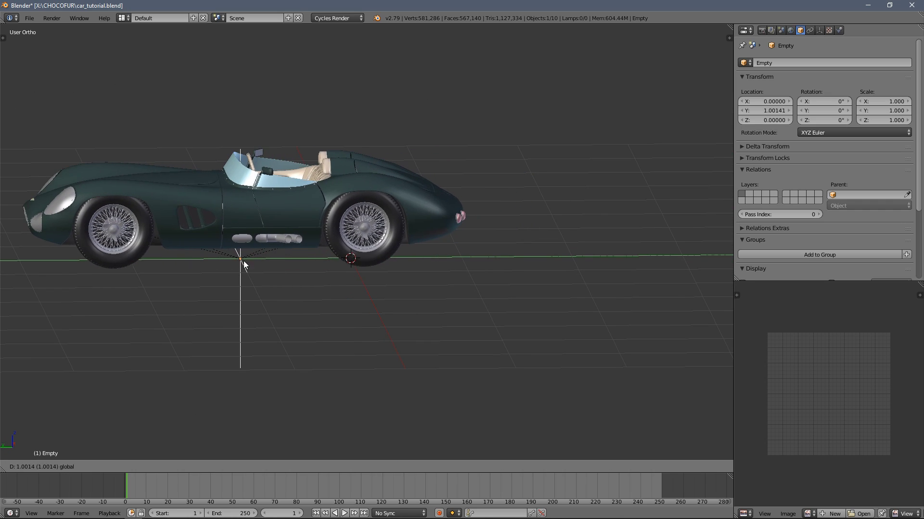
key("y")
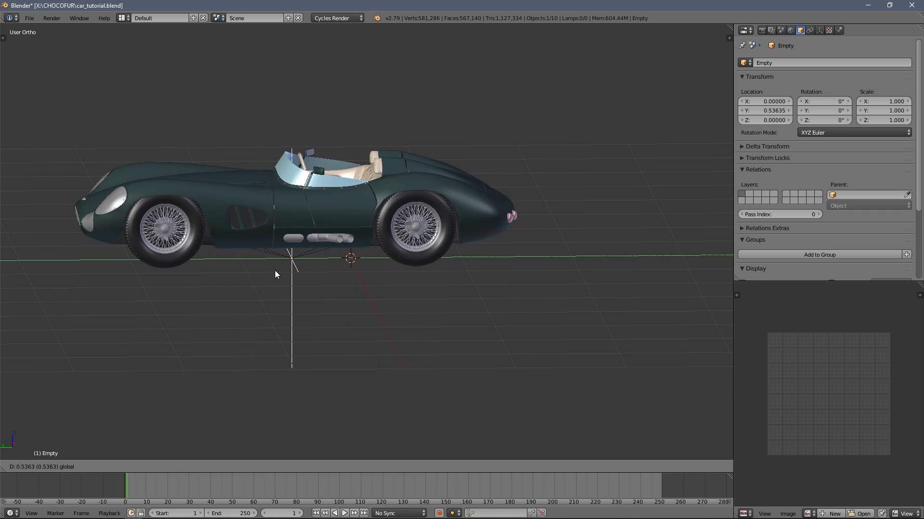
right_click(319, 271)
key("shift+s")
left_click(308, 271)
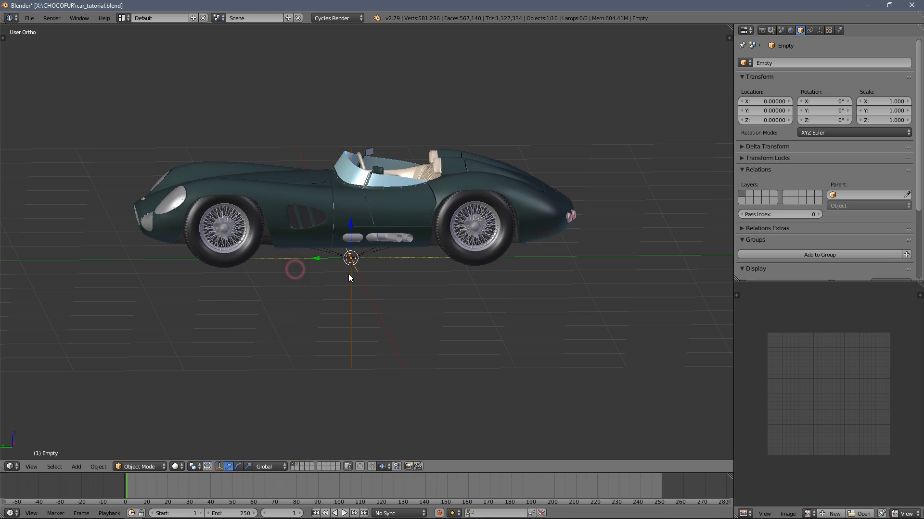
scroll(348, 274, "up", 3)
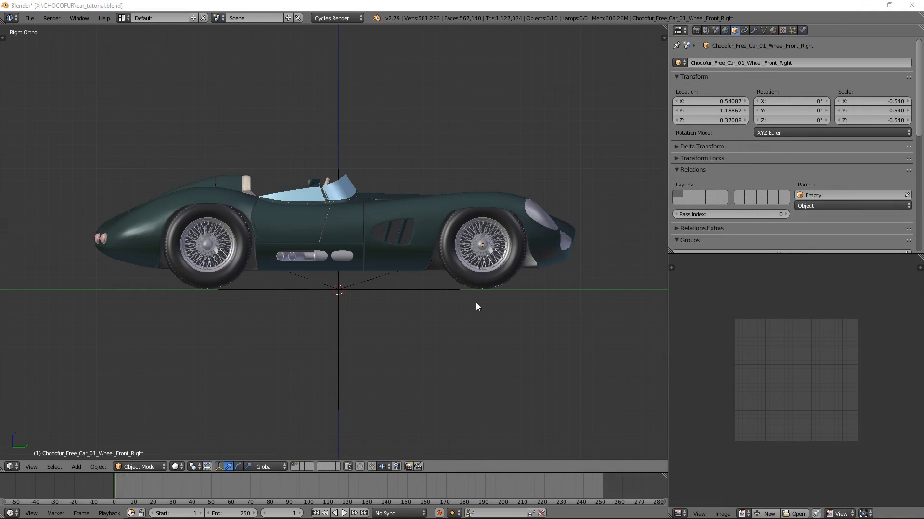
Select the roadster's empty and shift the whole car about 0.13 along the Y axis.
middle_click_drag(475, 302, 383, 334)
scroll(429, 330, "up", 2)
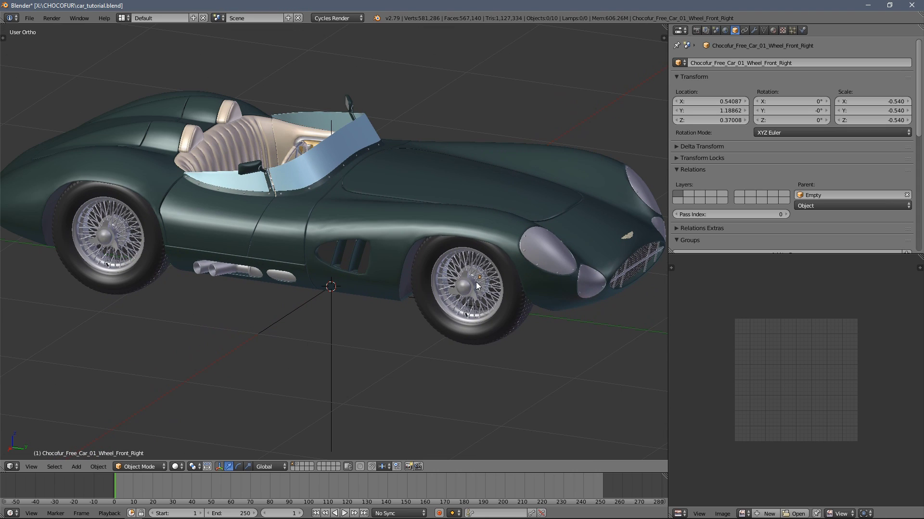
right_click(335, 319)
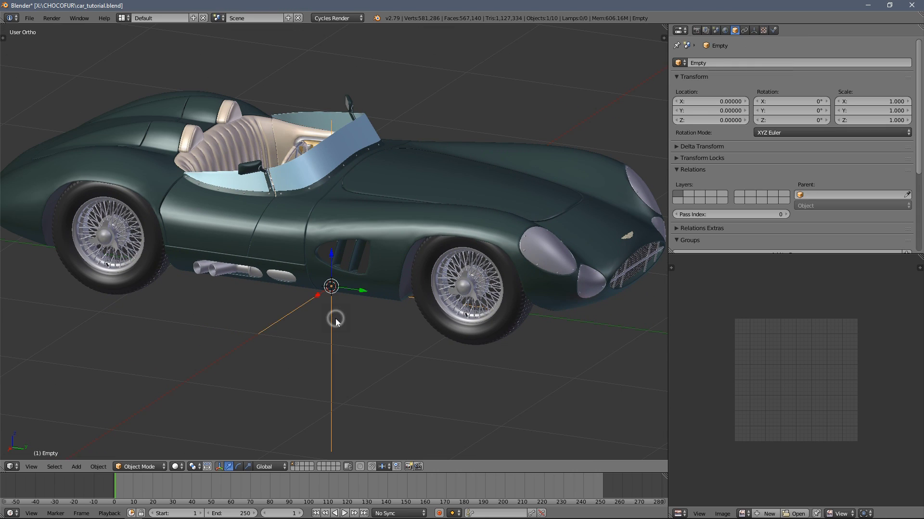
scroll(366, 318, "down", 4)
scroll(390, 319, "up", 3)
middle_click_drag(399, 325, 367, 305, "shift")
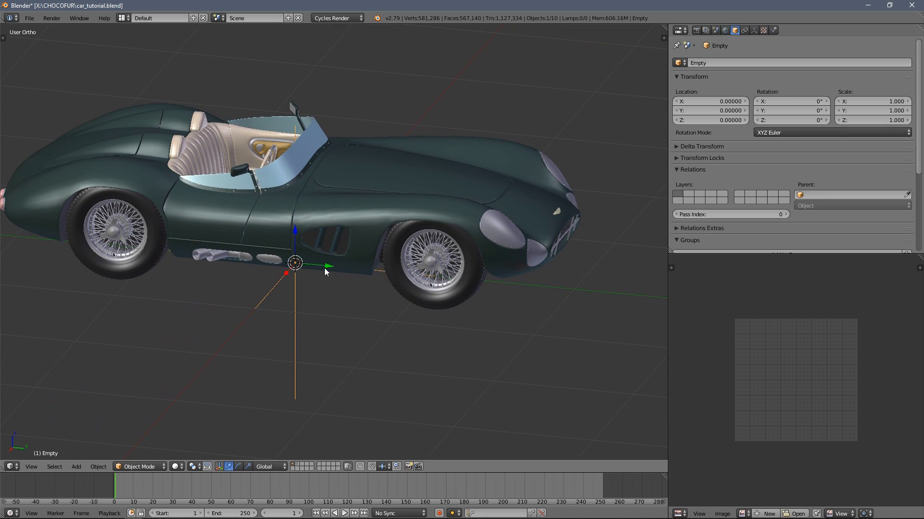
scroll(349, 279, "down", 2)
mouse_move(339, 263)
left_mouse_down()
mouse_move(437, 287)
mouse_move(285, 273)
mouse_move(410, 288)
mouse_move(307, 270)
mouse_move(379, 281)
mouse_move(351, 275)
left_mouse_up()
scroll(387, 282, "up", 3)
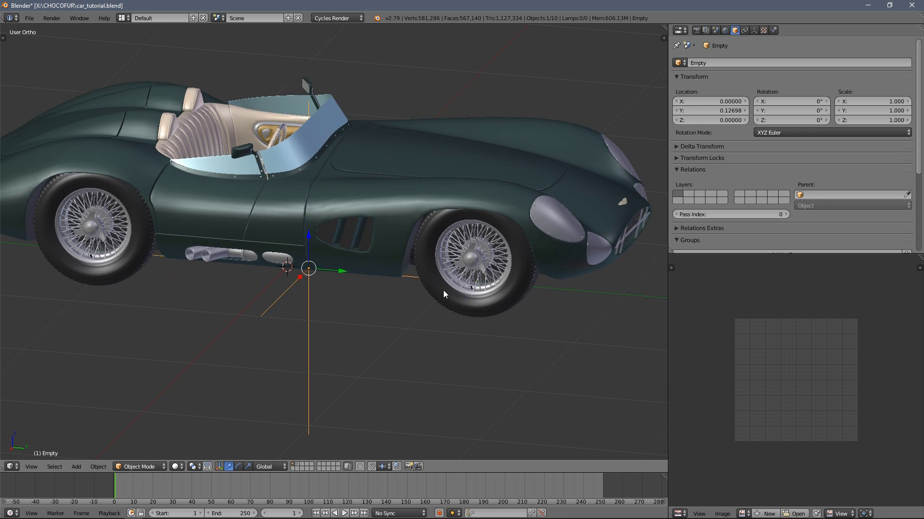
Select the right front wheel and try spinning it about the global X axis.
right_click(479, 314)
middle_click_drag(479, 313, 458, 301)
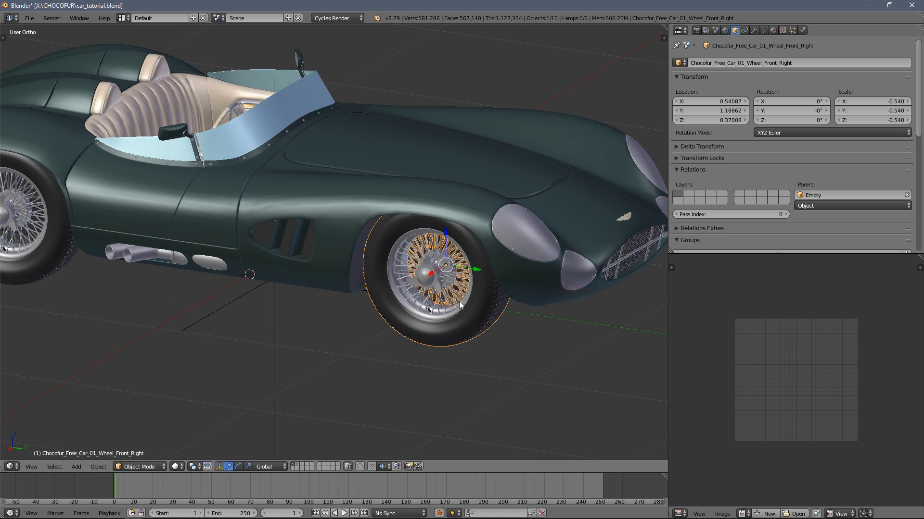
key("r")
key("x")
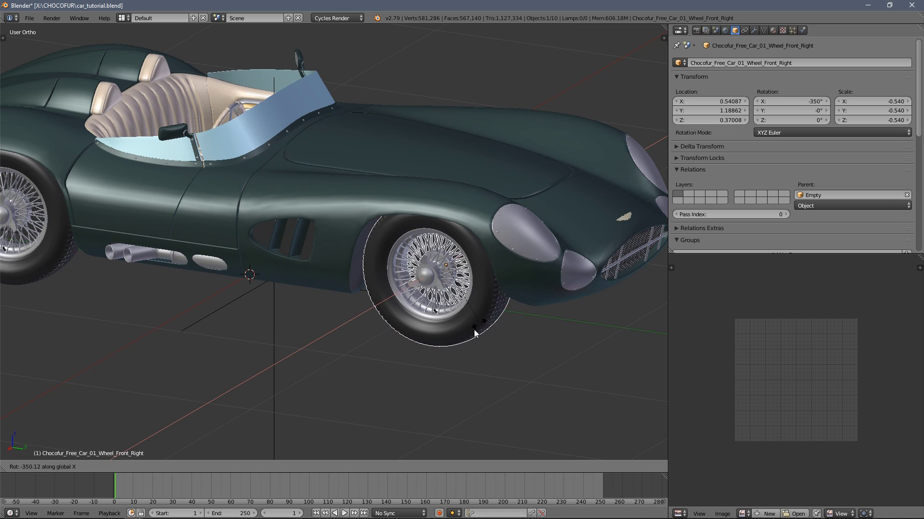
key("Escape")
scroll(380, 276, "down", 3)
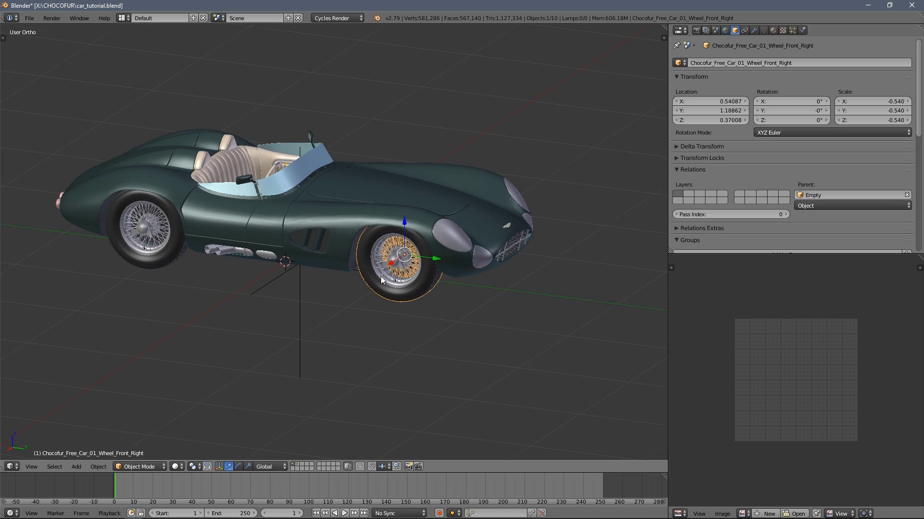
Snap the roadster's empty to the 3D cursor and deselect everything.
right_click(307, 289)
key("shift+s")
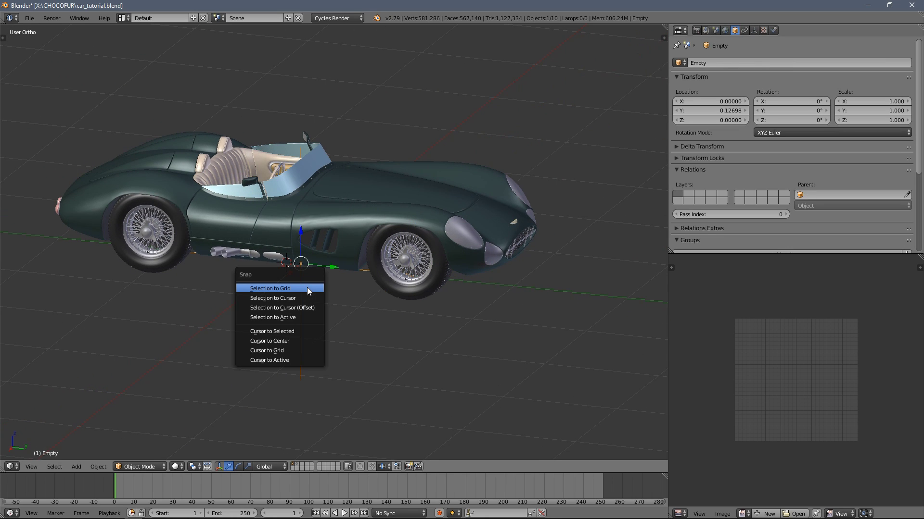
left_click(301, 299)
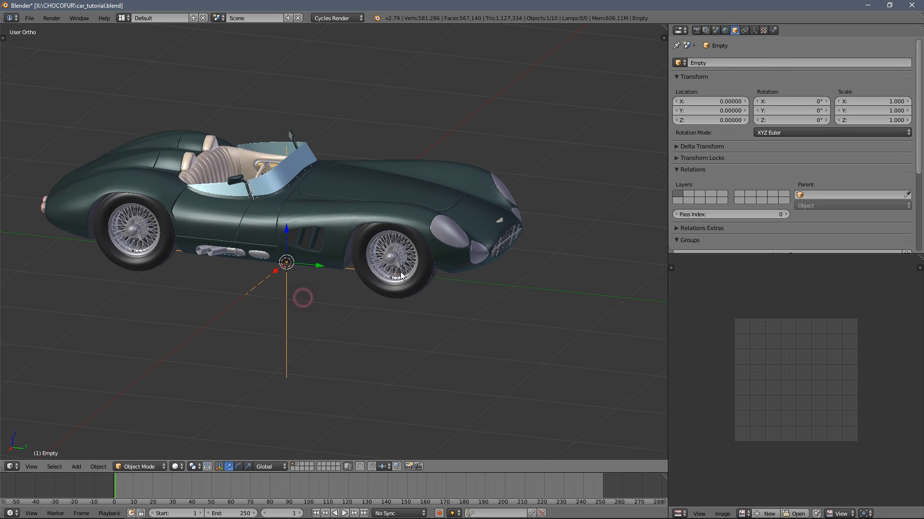
key("a")
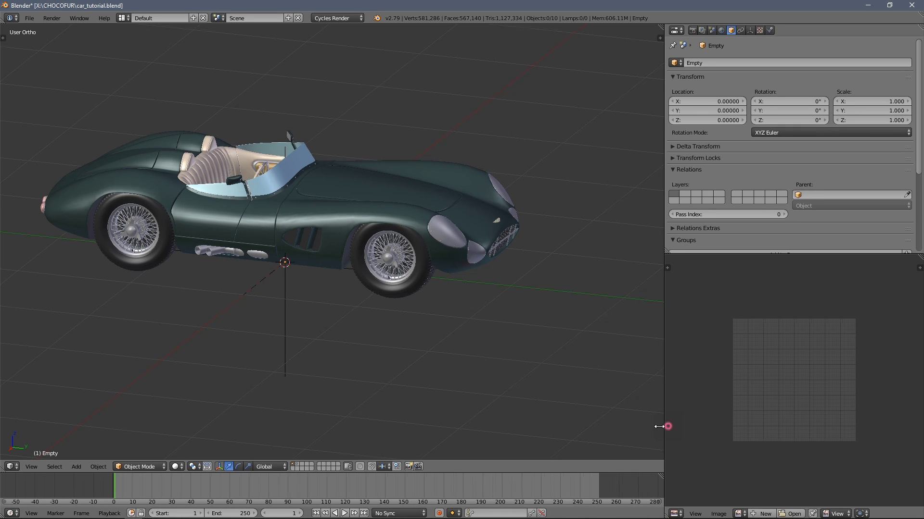
Widen the right column, turn the image editor into a Graph Editor in Drivers mode, and enlarge it upward.
left_click_drag(667, 426, 607, 424)
left_click(616, 514)
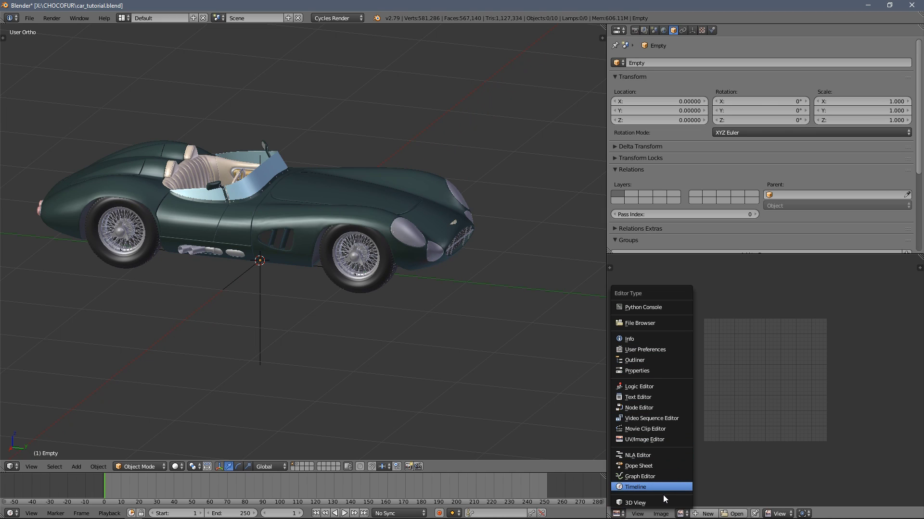
left_click(651, 477)
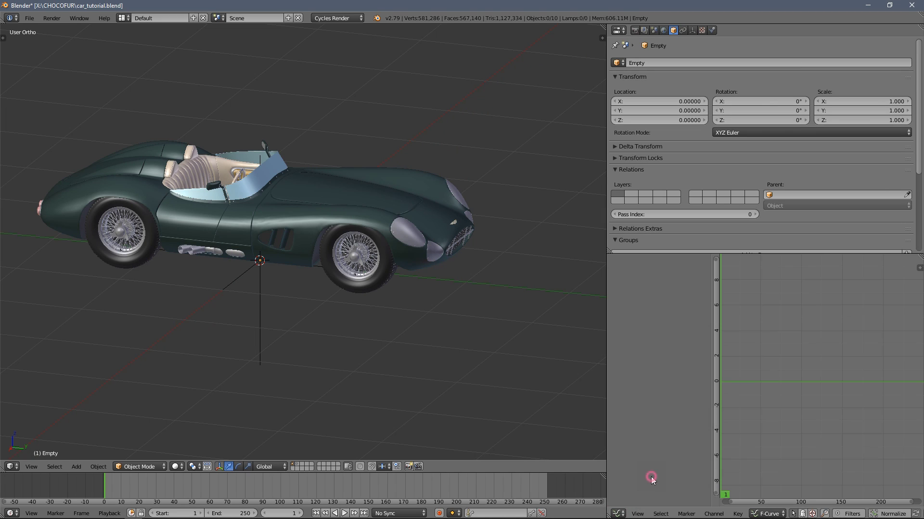
left_click(768, 513)
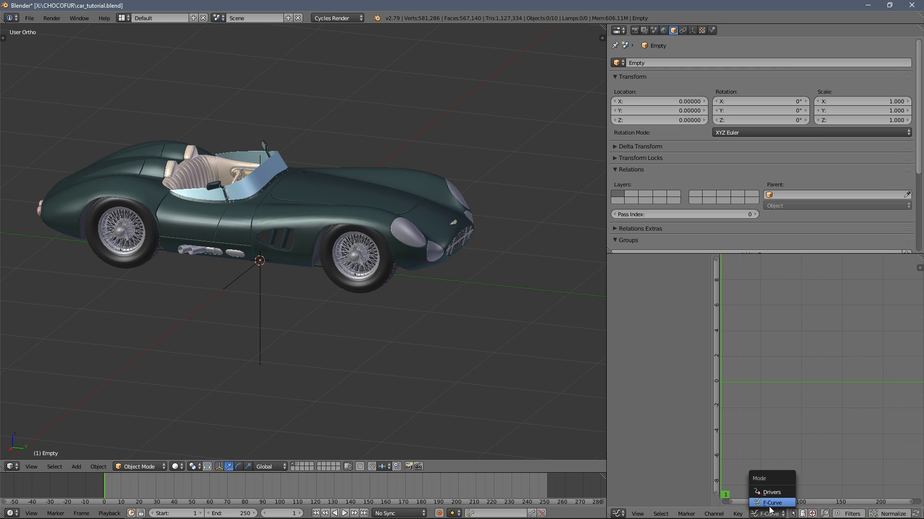
left_click(775, 493)
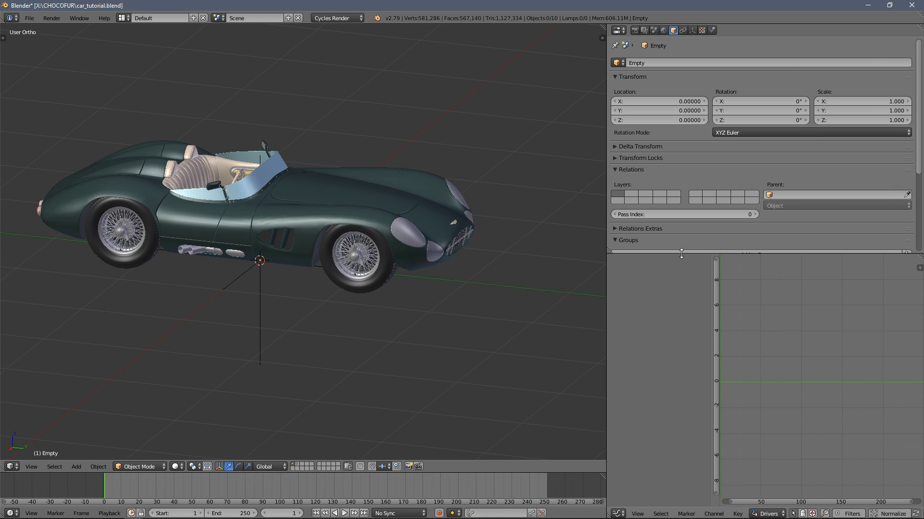
left_click_drag(683, 253, 683, 193)
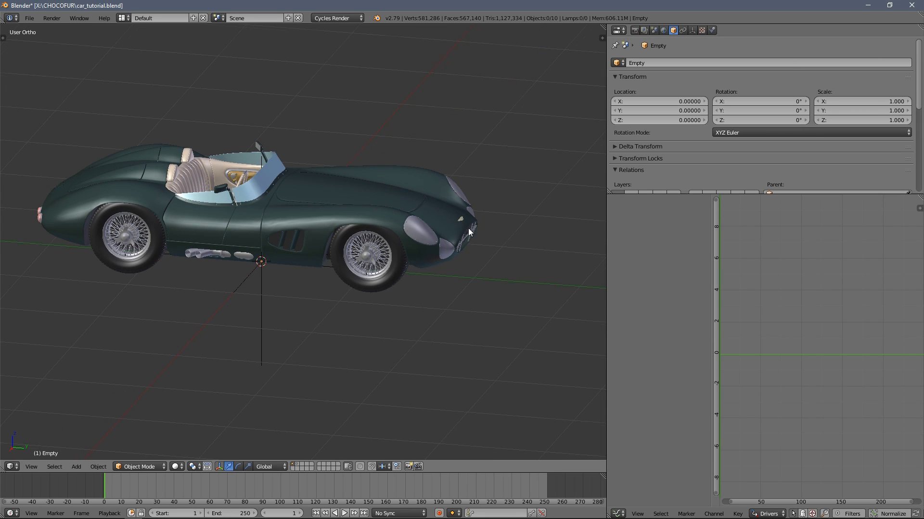
Select the right front wheel of the roadster and show its transform properties in the 3D view.
middle_click_drag(472, 239, 502, 251, "shift")
right_click(408, 281)
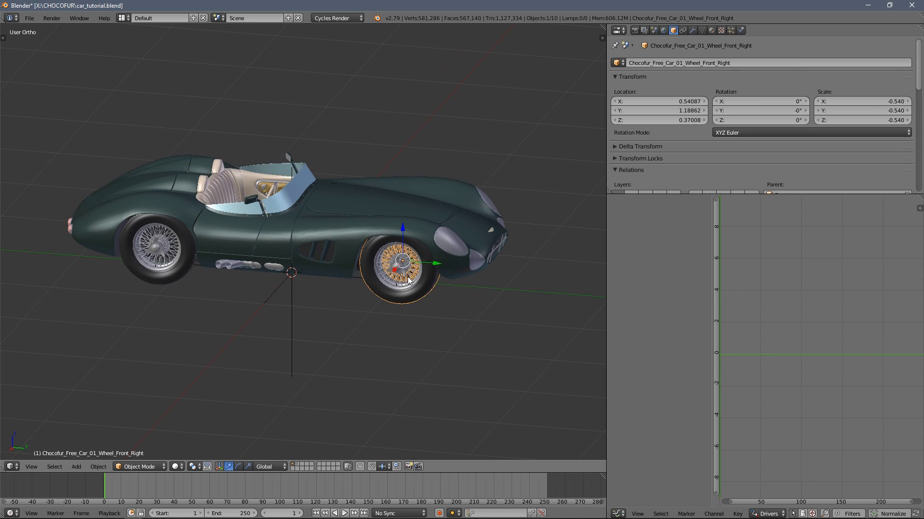
key("n")
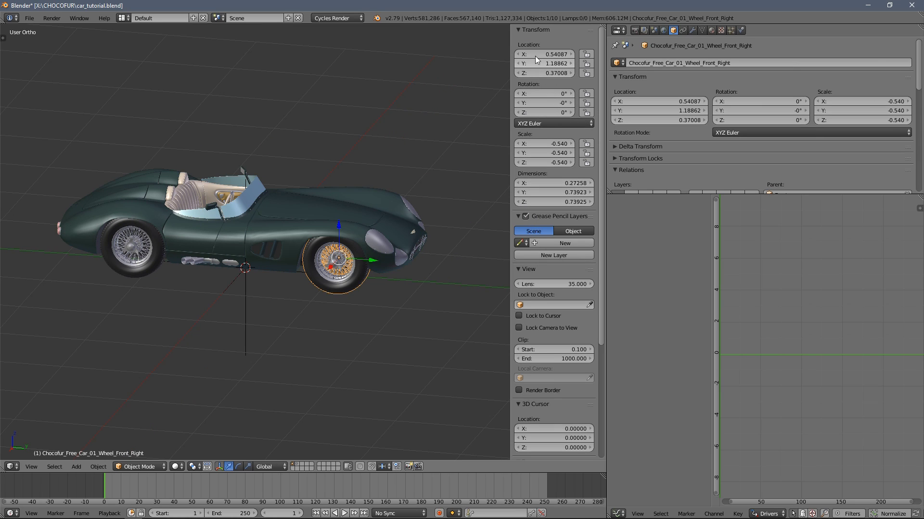
left_click(530, 30, "ctrl")
left_click(530, 30, "ctrl")
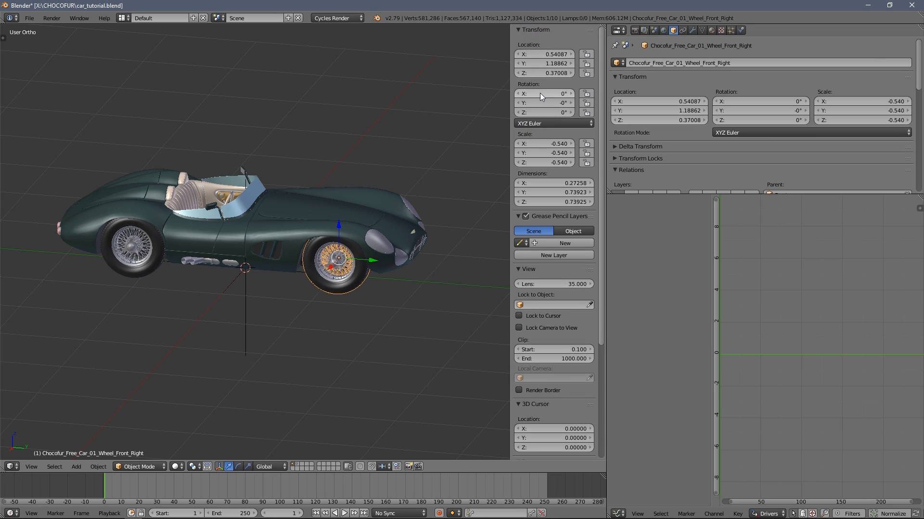
Try changing the wheel's X rotation by hand, cancel, and add a driver to that rotation with Manually Create Later (Single).
left_click_drag(540, 93, 503, 93)
key("Escape")
right_click(544, 94)
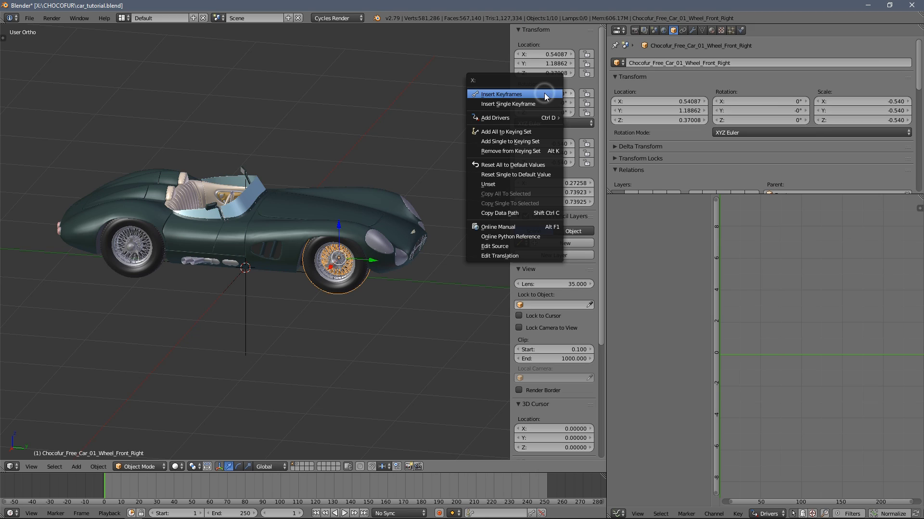
mouse_move(492, 117)
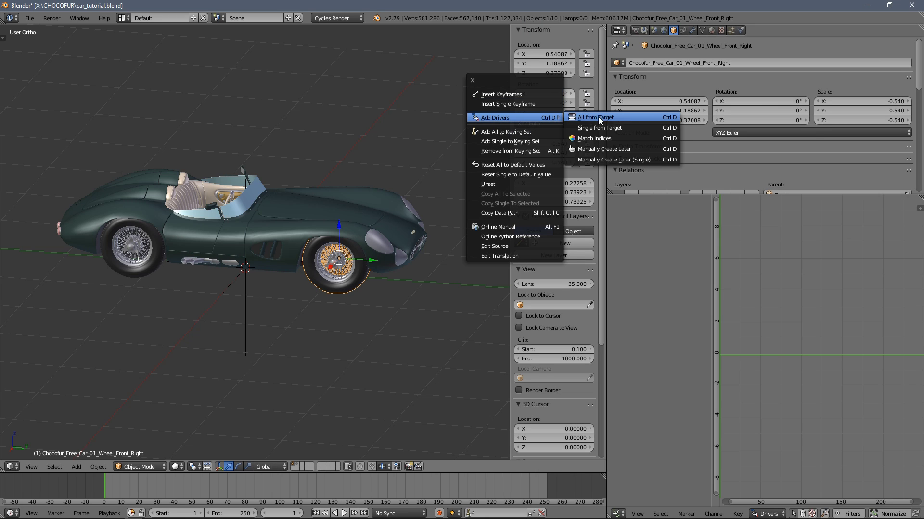
left_click(613, 159)
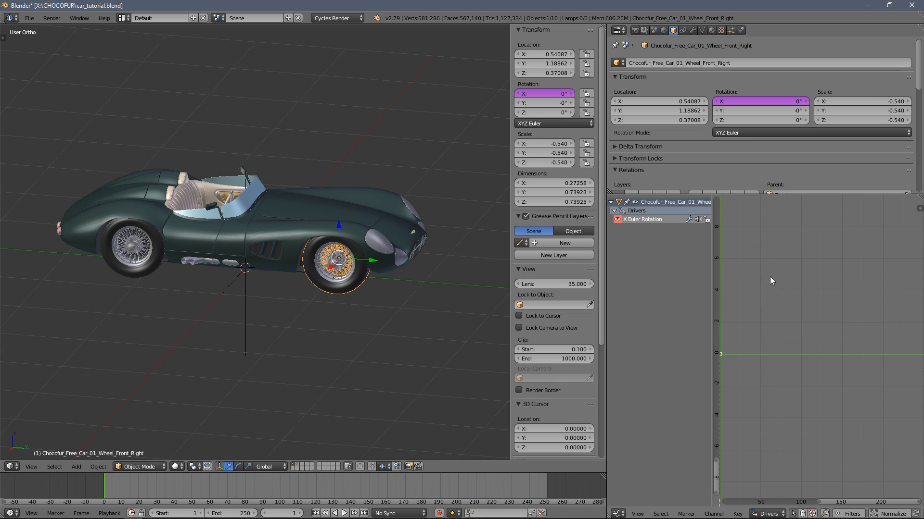
Show the Drivers settings of the wheel's X Euler Rotation in the Graph Editor and widen the area to read them.
key("n")
left_click_drag(607, 324, 563, 324)
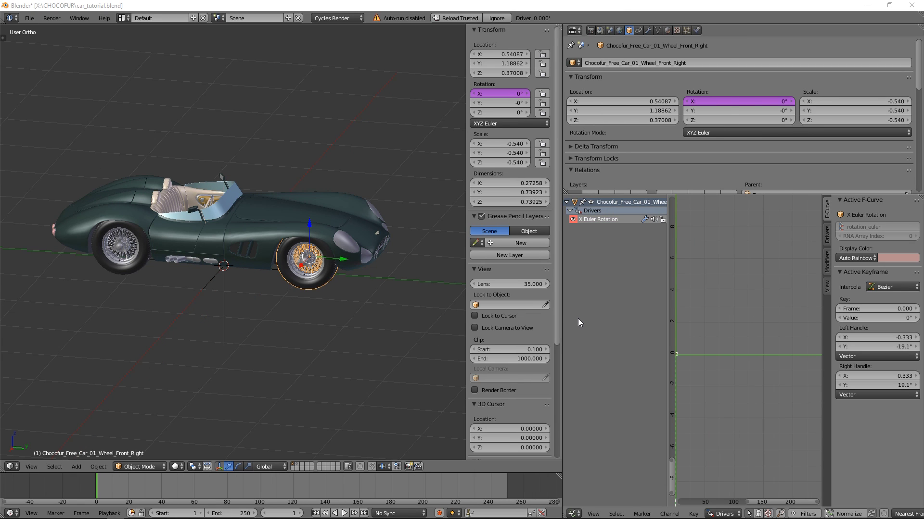
left_click(827, 236)
left_click_drag(822, 241, 791, 240)
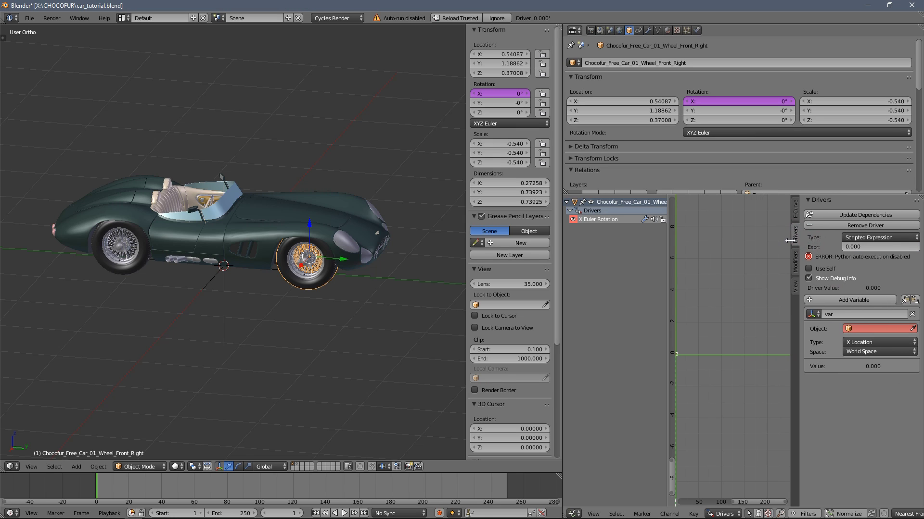
Set Empty as the driver variable's object and change the driver type to Averaged Value.
left_click(860, 330)
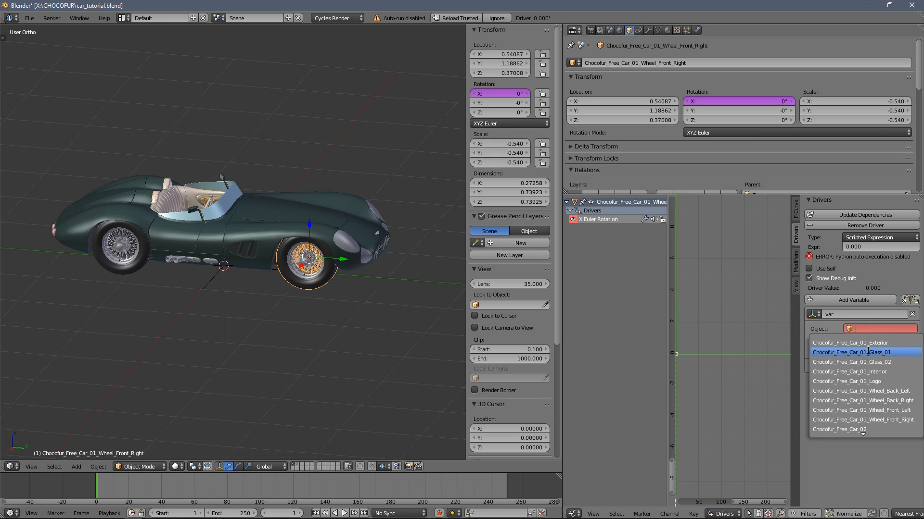
scroll(870, 432, "down", 8)
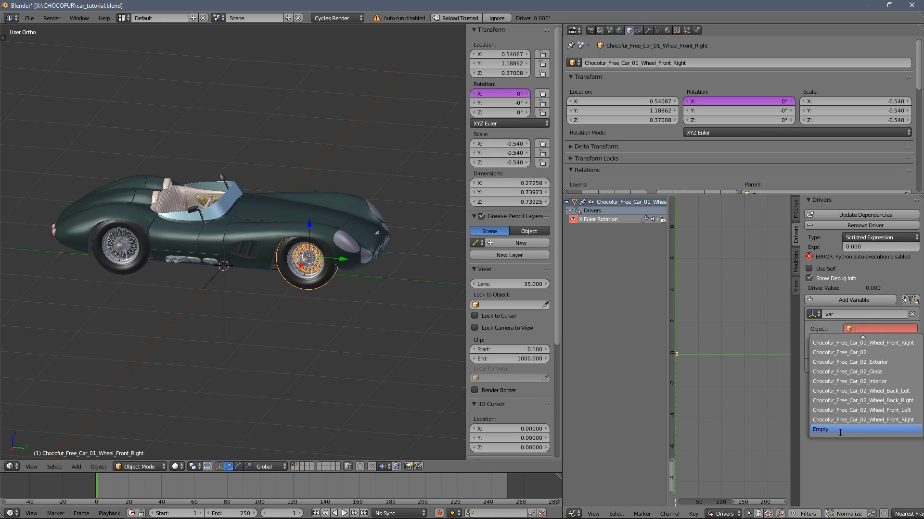
left_click(841, 430)
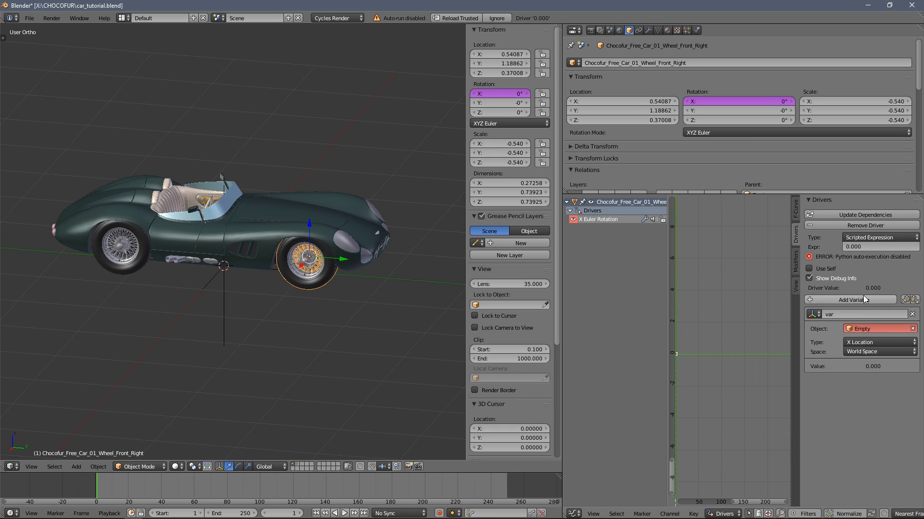
left_click(852, 236)
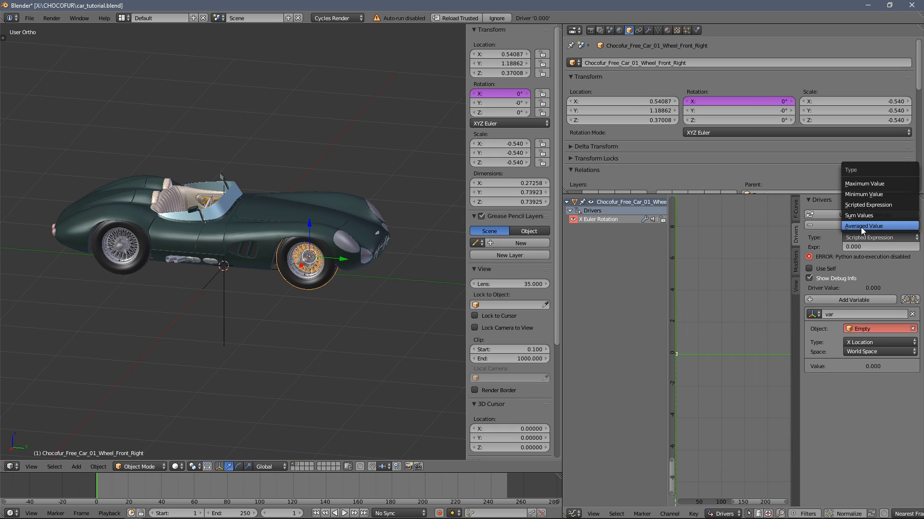
left_click(871, 227)
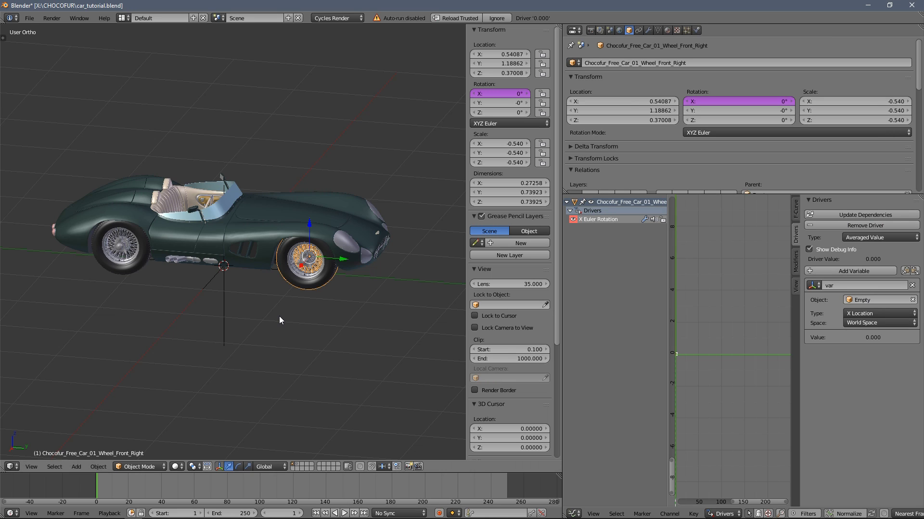
Test-move the roadster's empty about 0.1 along the Y axis and snap it back to the 3D cursor.
right_click(218, 301)
mouse_move(253, 272)
left_mouse_down()
mouse_move(340, 292)
mouse_move(204, 264)
mouse_move(245, 272)
left_mouse_up()
key("shift+s")
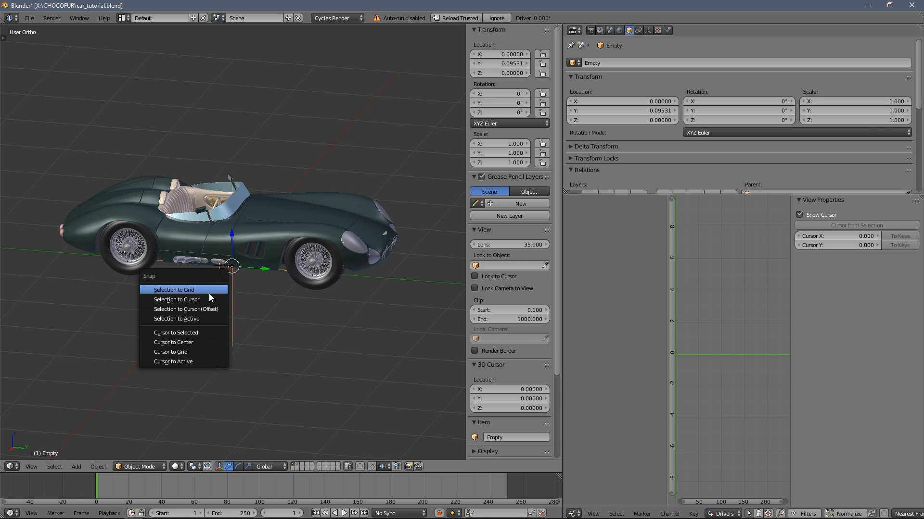
left_click(207, 298)
Select the right front wheel and set its driver variable to Y Location in Local Space.
right_click(332, 274)
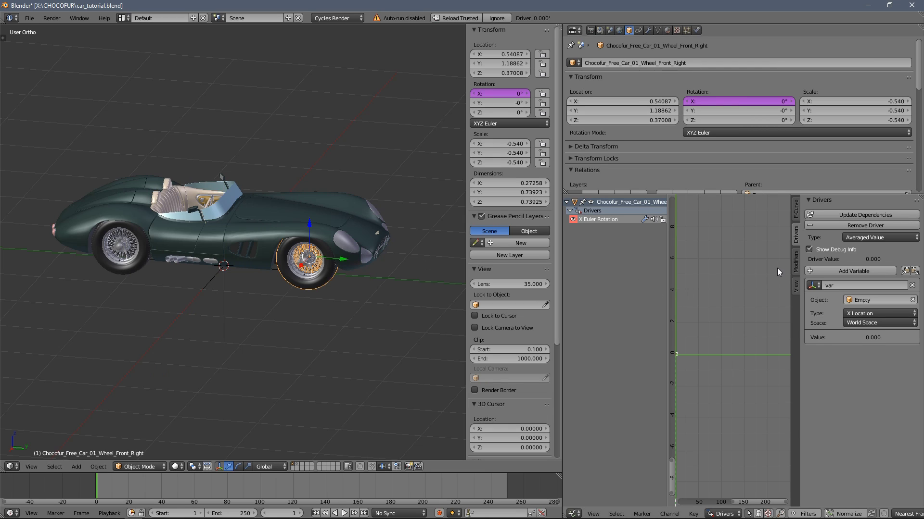
left_click(872, 323)
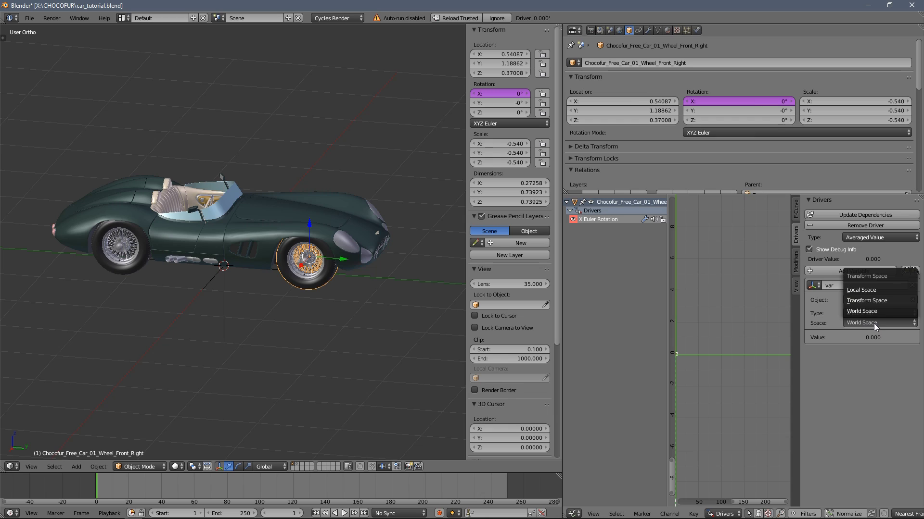
left_click(875, 290)
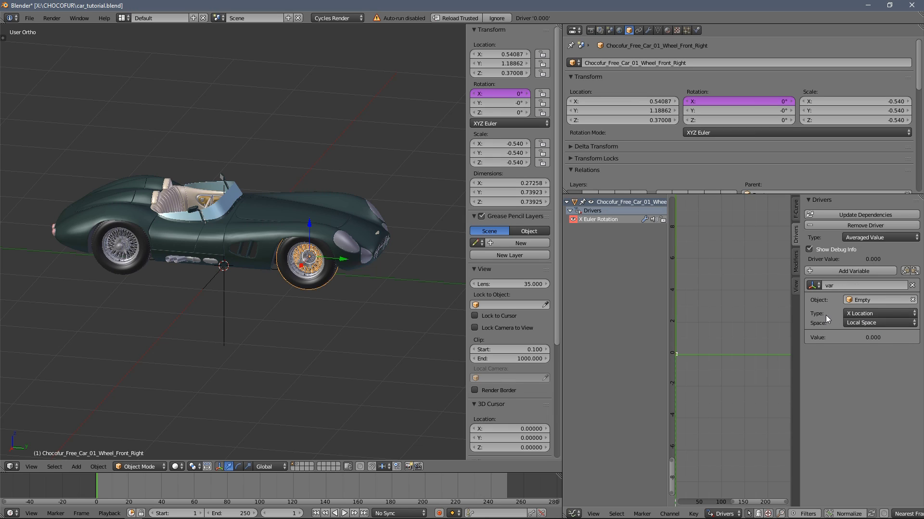
left_click(861, 313)
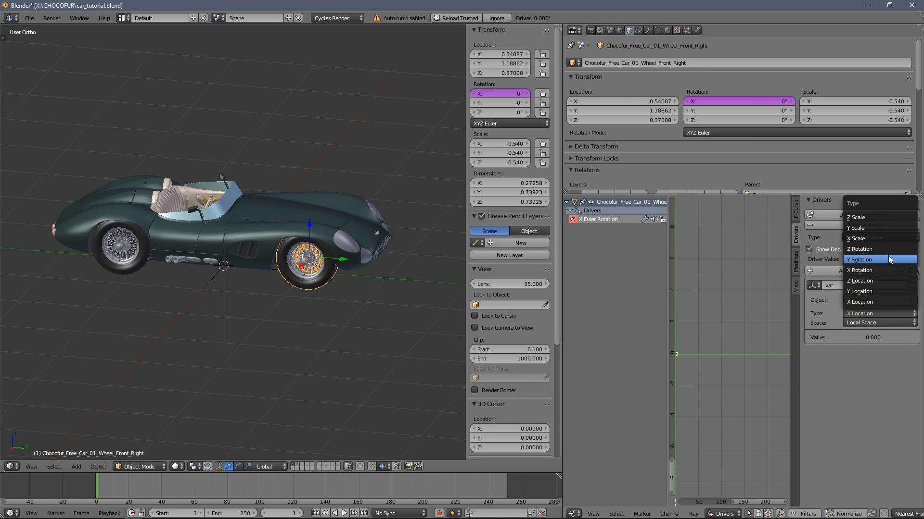
left_click(882, 288)
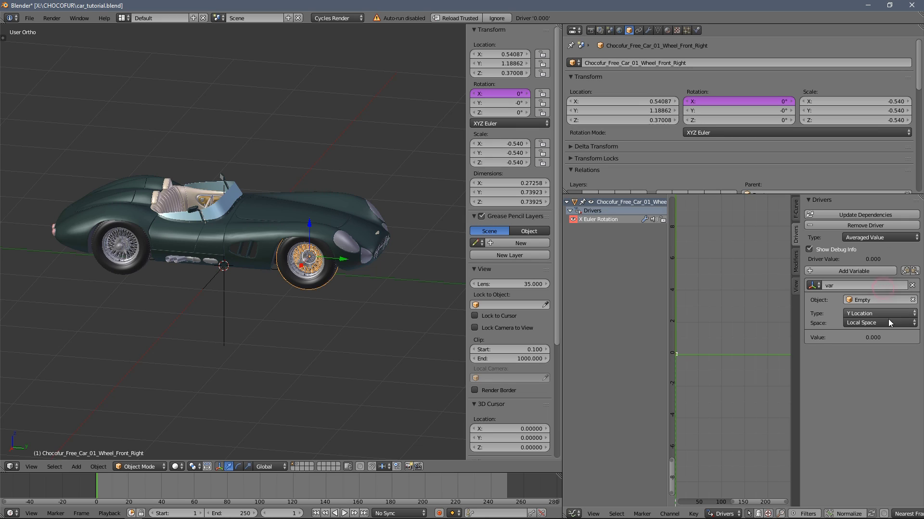
Move the roadster's empty back and forth along the Y axis to test the wheel's spin, and return it to the 3D cursor.
right_click(222, 292)
key("g")
key("y")
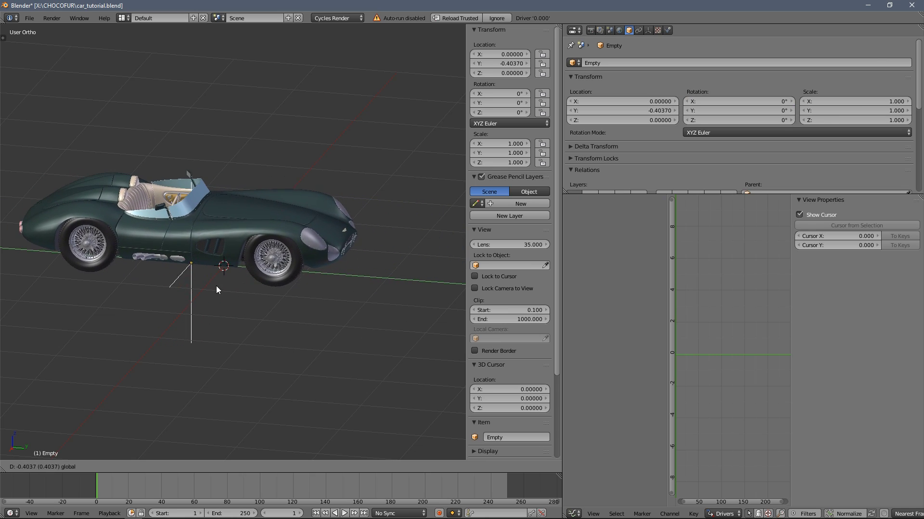
scroll(246, 286, "up", 5)
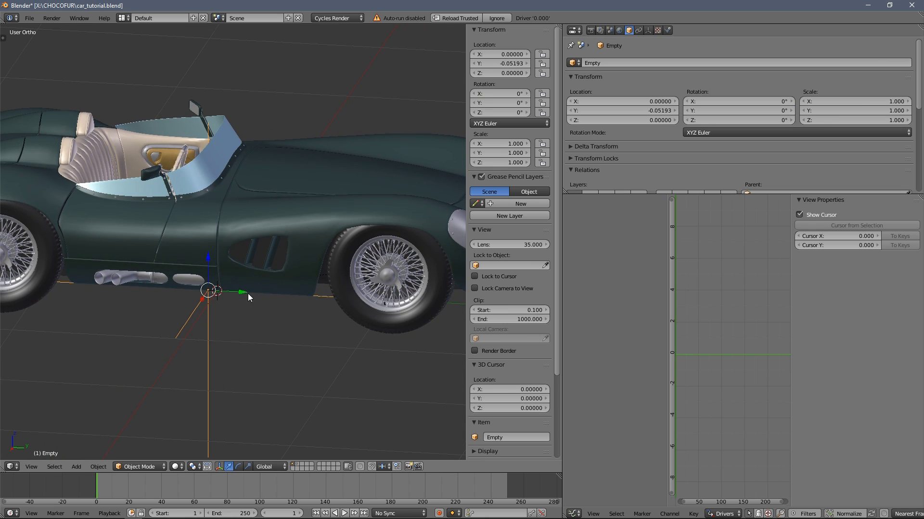
left_click(249, 293)
scroll(241, 298, "down", 4)
left_click(226, 301)
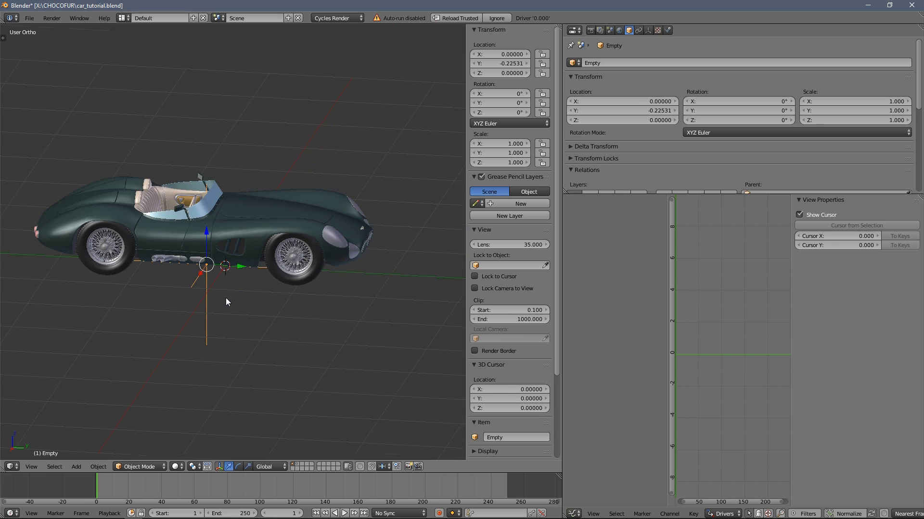
mouse_move(241, 272)
left_mouse_down()
mouse_move(316, 286)
mouse_move(221, 276)
mouse_move(284, 273)
mouse_move(250, 269)
left_mouse_up()
key("shift+s")
left_click(240, 271)
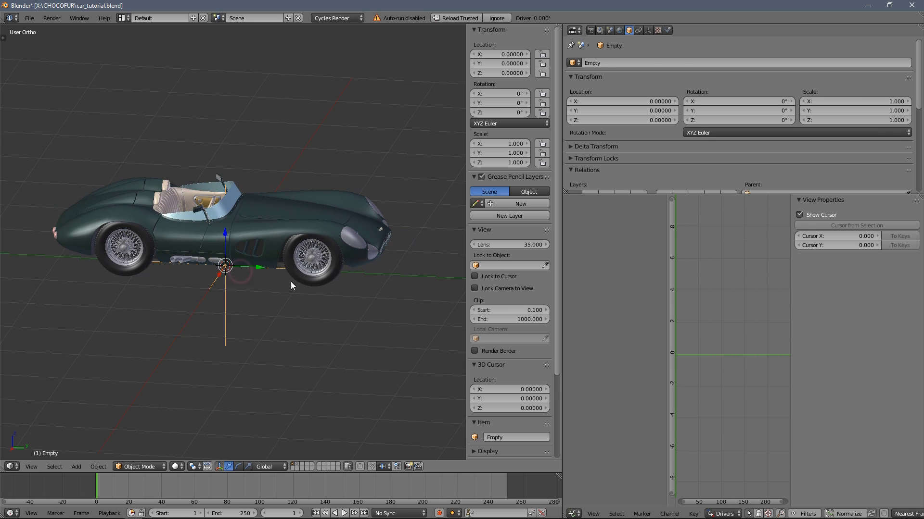
Select the right front wheel and add a Generator modifier to its X Euler Rotation driver.
right_click(313, 277)
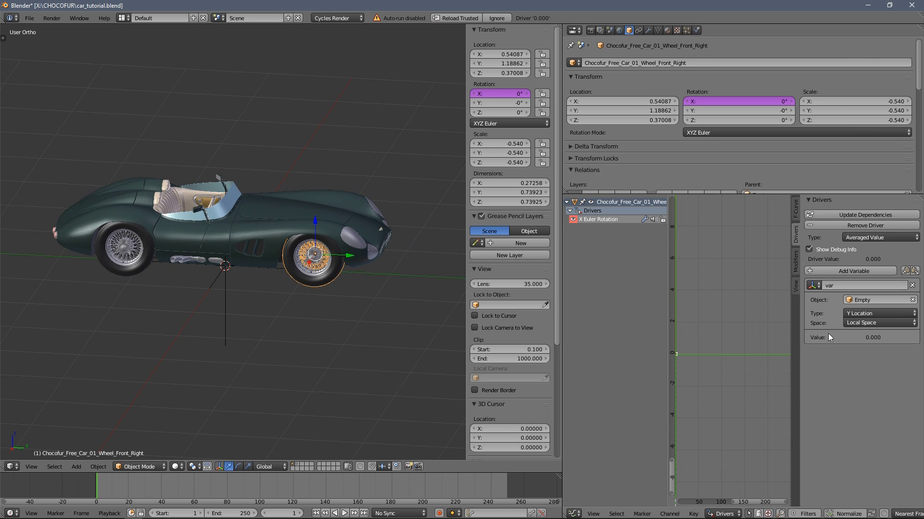
left_click(796, 262)
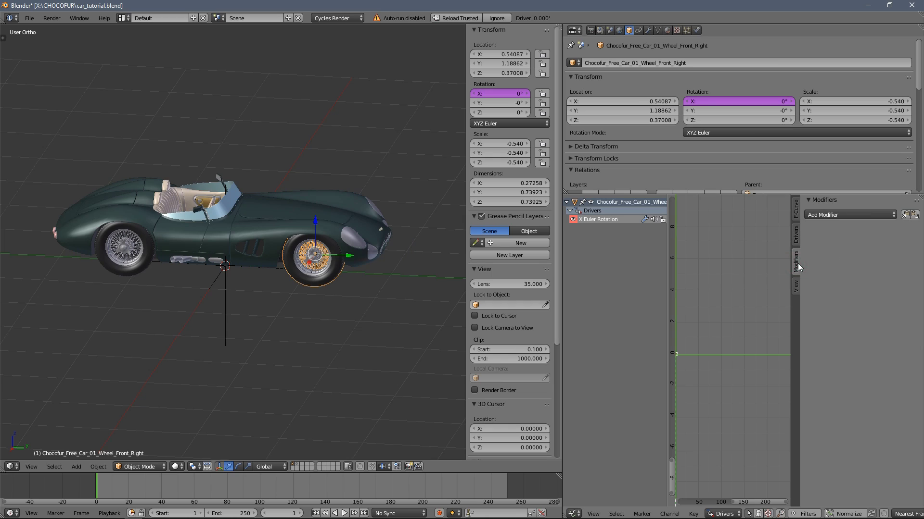
left_click(826, 216)
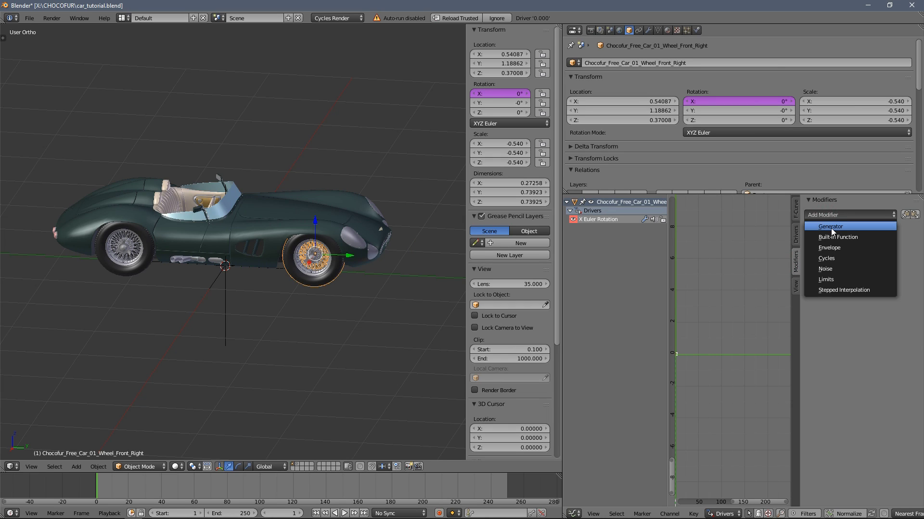
left_click(830, 228)
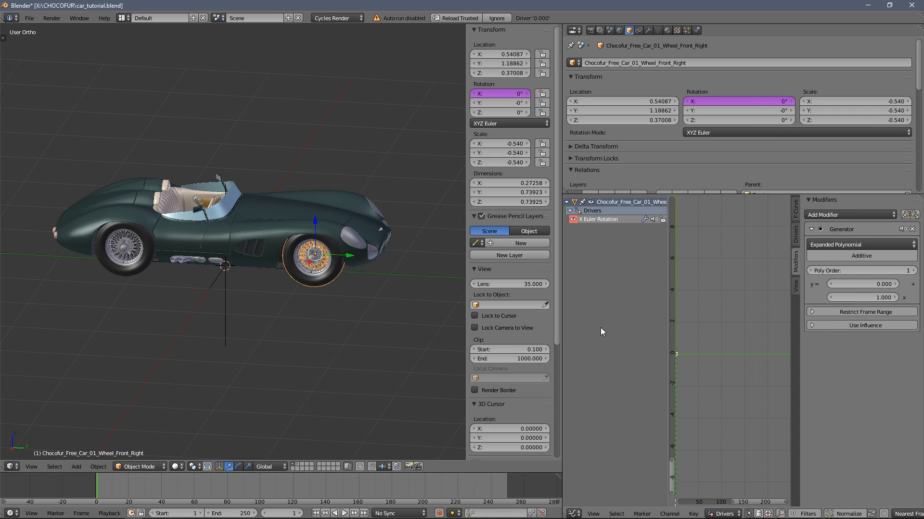
Test-move the roadster's empty about -0.28 along the Y axis, undo the move, and return to the front wheel selection.
right_click(228, 284)
key("g")
left_click(235, 267)
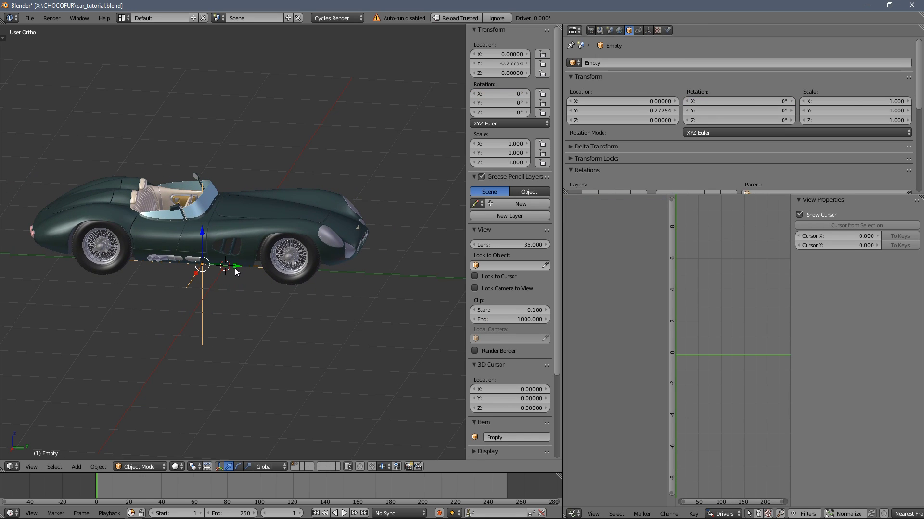
key("ctrl+alt+z")
left_click(235, 267)
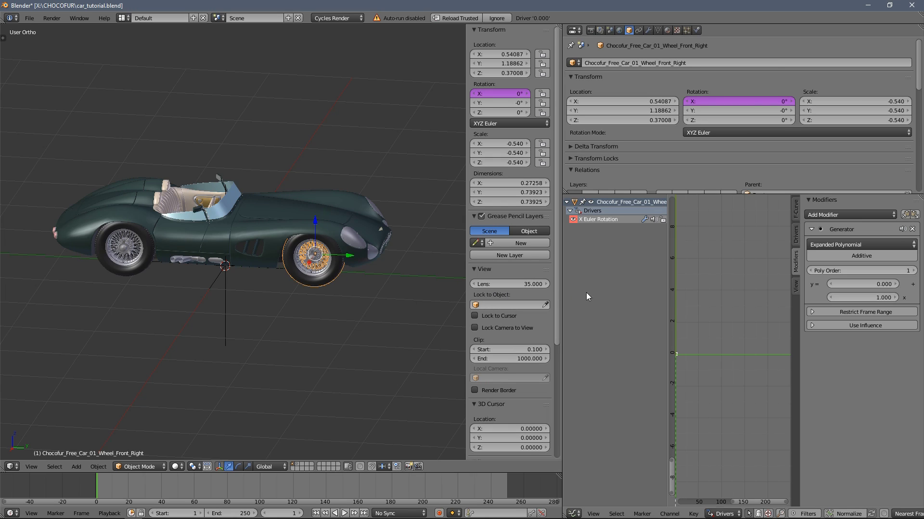
Set the Generator's x coefficient to 3, test-move the empty along the Y axis, and snap it back to the 3D cursor.
left_click(845, 296)
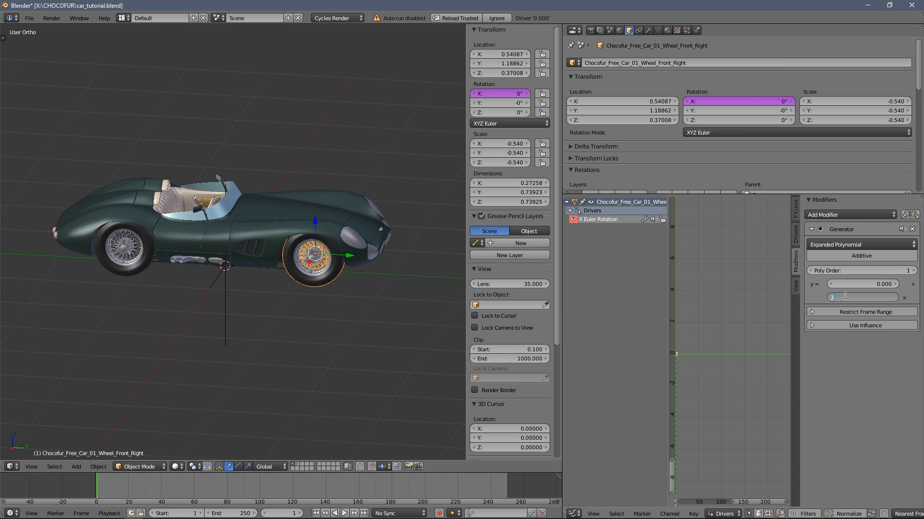
key("Return")
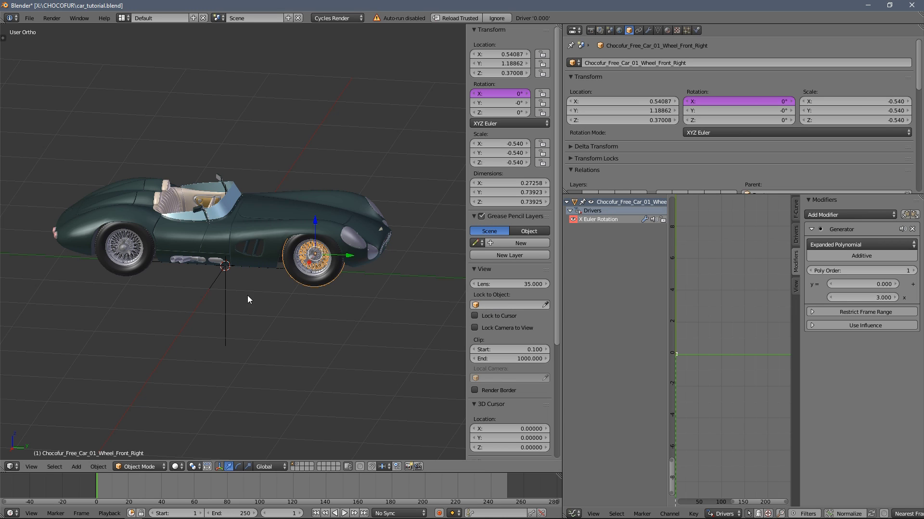
right_click(225, 293)
key("g")
key("y")
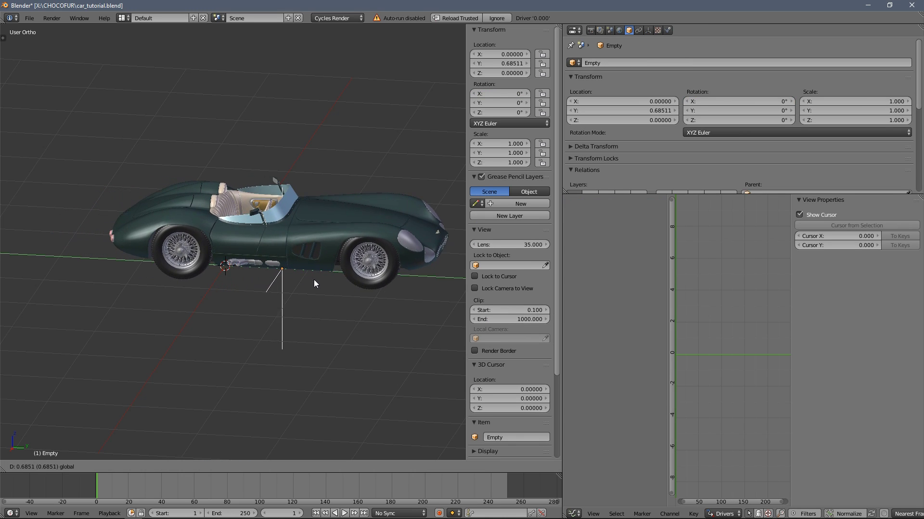
left_click(247, 279)
key("shift+s")
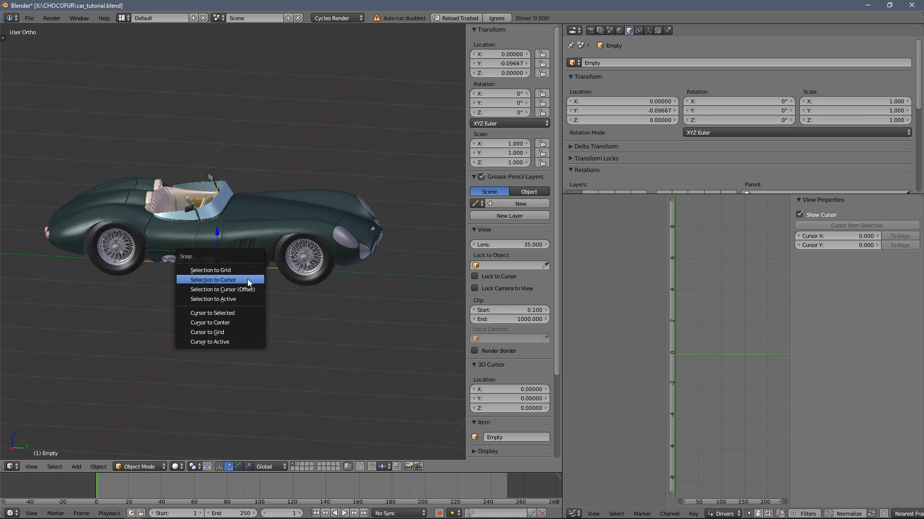
left_click(248, 280)
Set the right front wheel's Generator x coefficient to -3, test-move the empty along the Y axis, and return it to the 3D cursor.
right_click(313, 255)
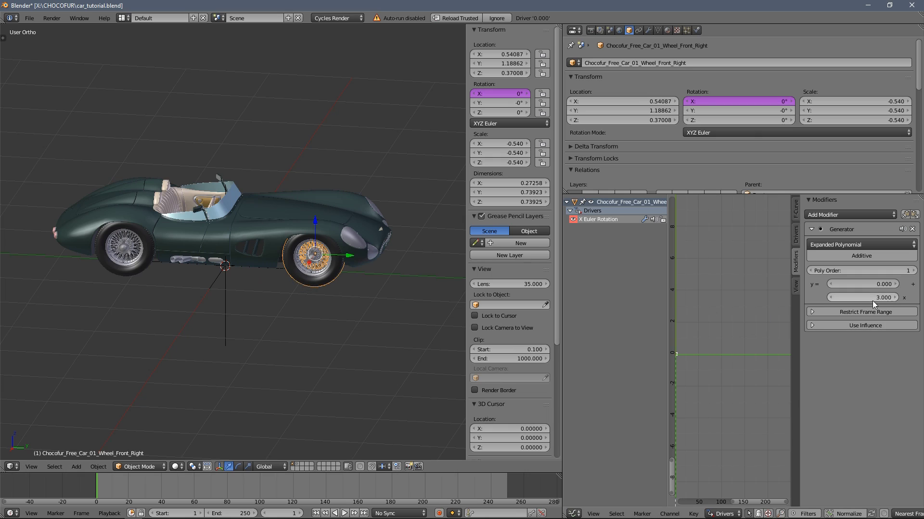
left_click(863, 298)
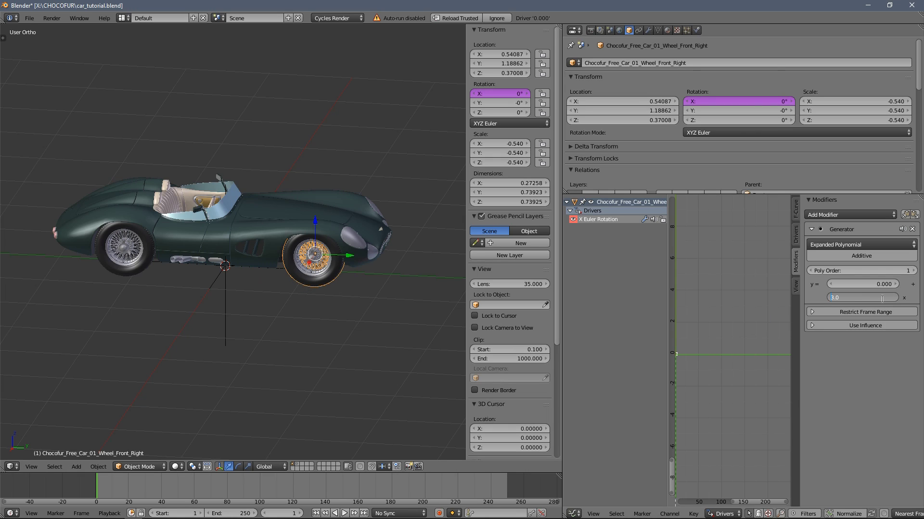
key("Return")
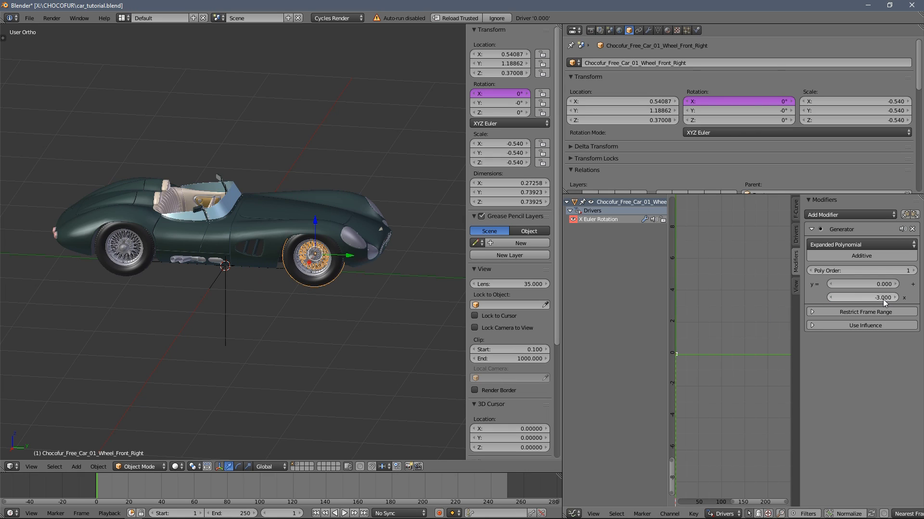
right_click(231, 282)
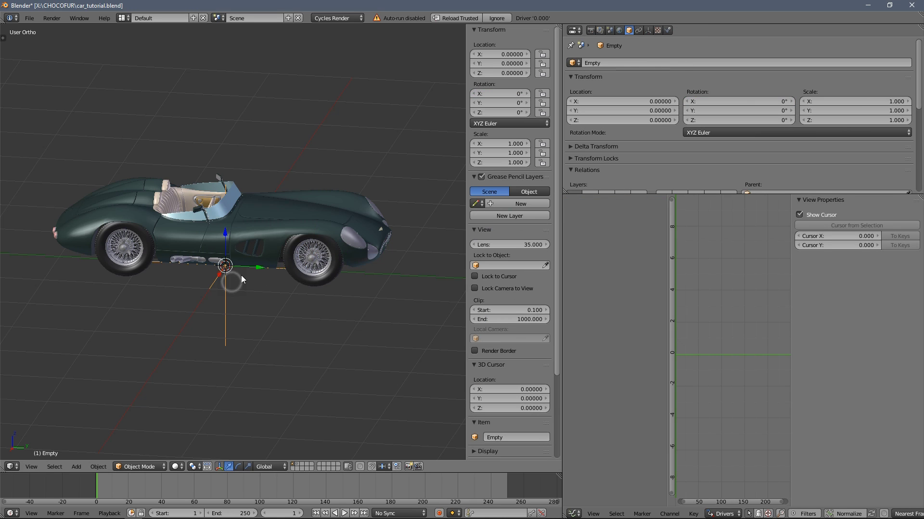
left_click_drag(253, 271, 242, 287)
key("shift+s")
left_click(242, 287)
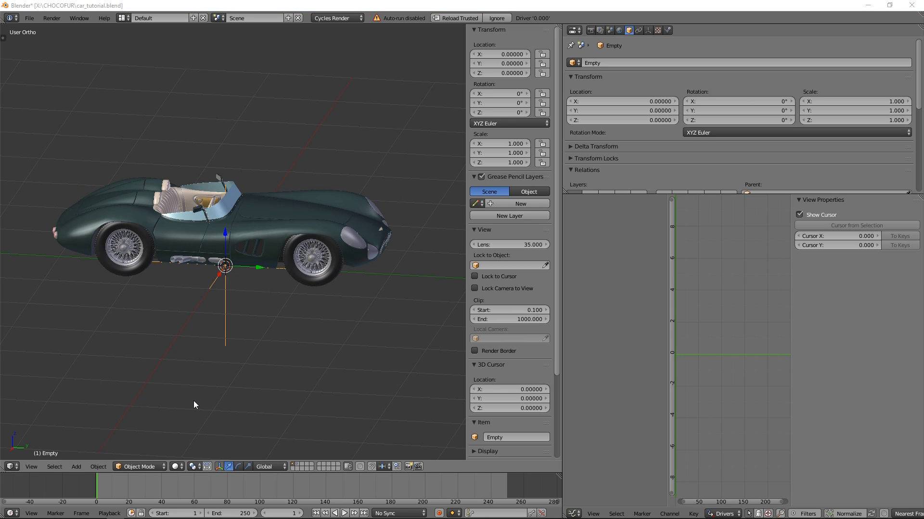
Examine the roadster's right side and both of its wheels with the right front wheel selected.
scroll(241, 307, "up", 3)
middle_click_drag(241, 307, 224, 282)
scroll(278, 302, "down", 3)
scroll(278, 298, "up", 2)
right_click(277, 298)
middle_click_drag(112, 258, 131, 253)
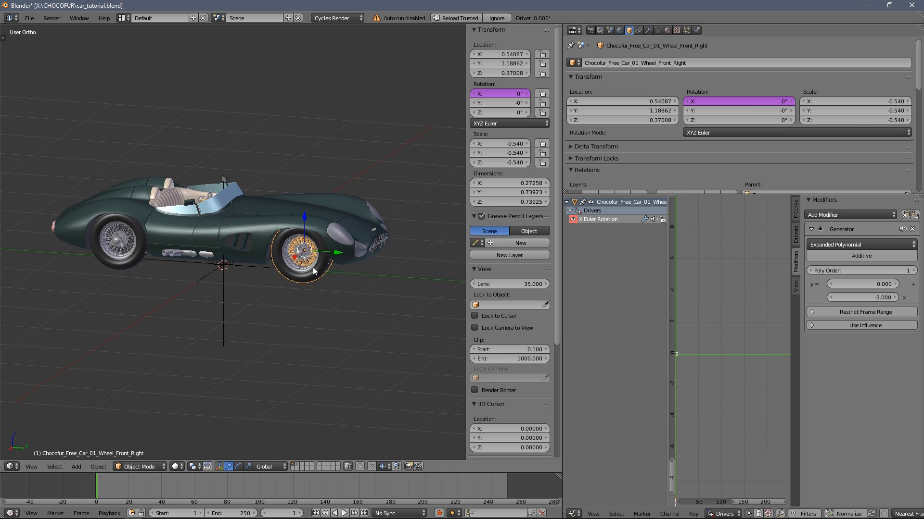
middle_click_drag(305, 267, 252, 279)
scroll(282, 229, "up", 3)
scroll(284, 256, "down", 3)
scroll(289, 272, "up", 2)
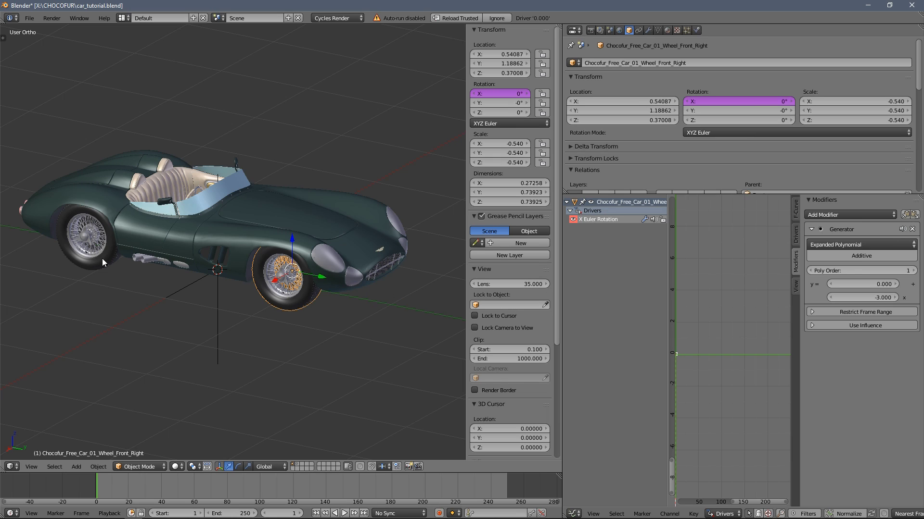
Select the right rear wheel and add a driver to its X rotation only.
right_click(84, 265)
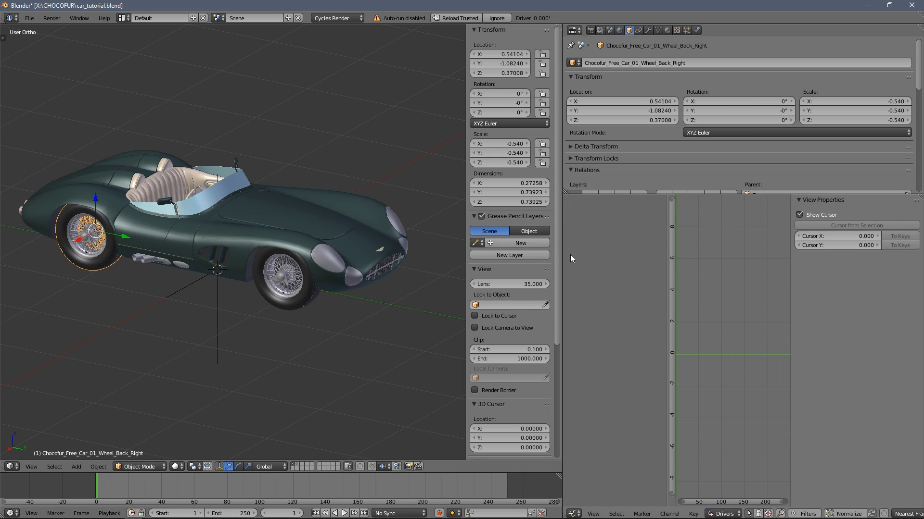
right_click(295, 289)
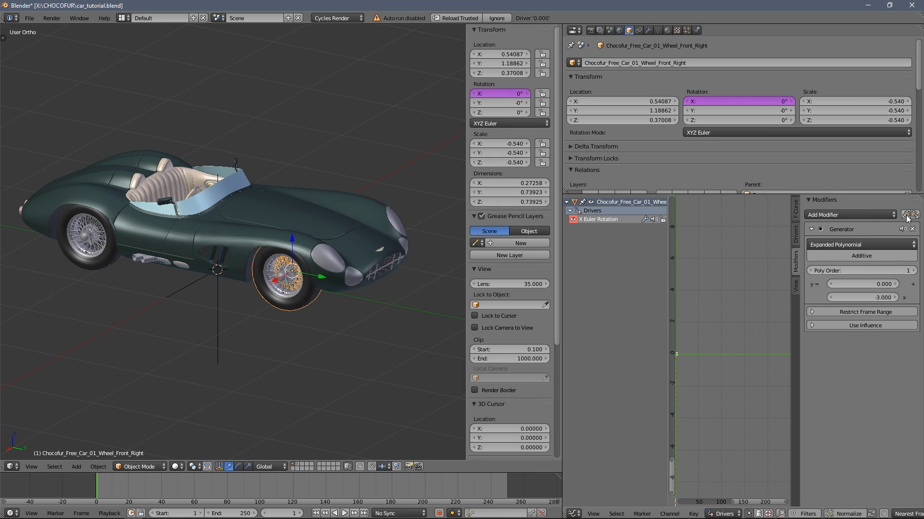
right_click(87, 254)
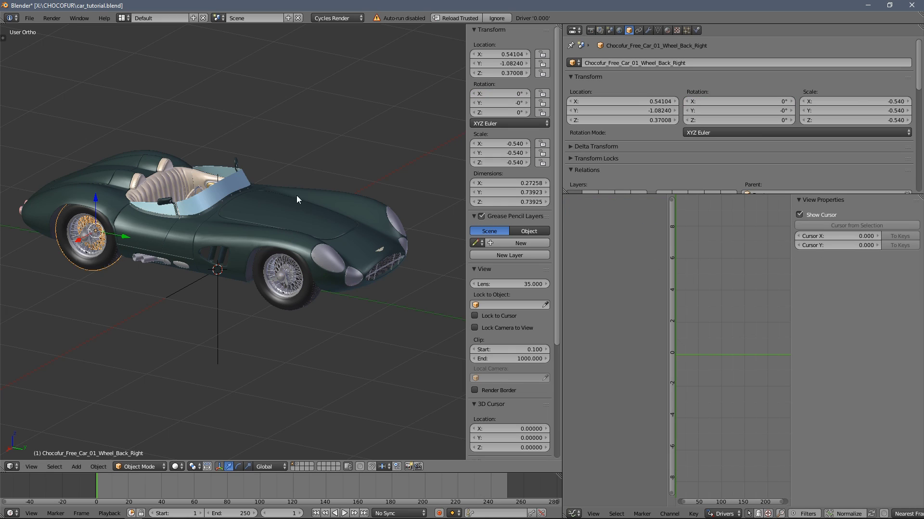
right_click(478, 93)
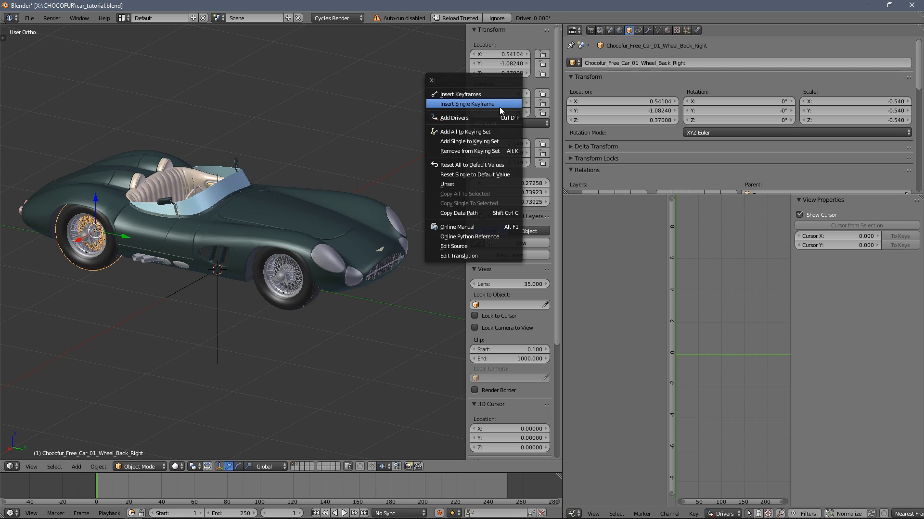
mouse_move(486, 118)
left_click(579, 159)
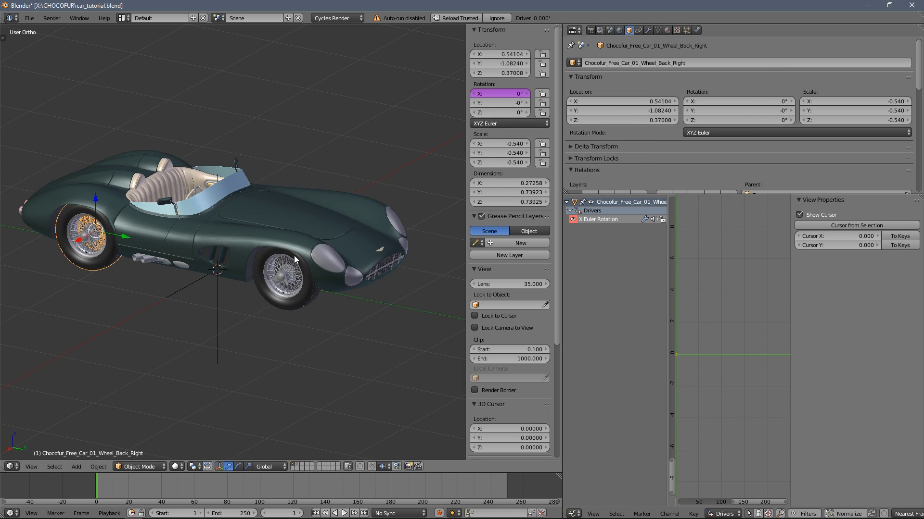
Replace the right rear wheel's default driver variable with one copied from the right front wheel, and set the driver type to Averaged Value.
right_click(285, 296)
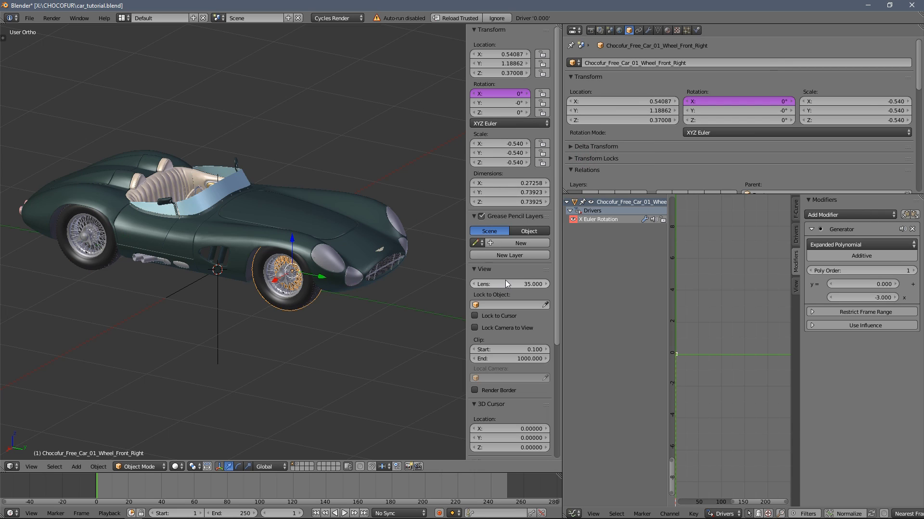
left_click(796, 238)
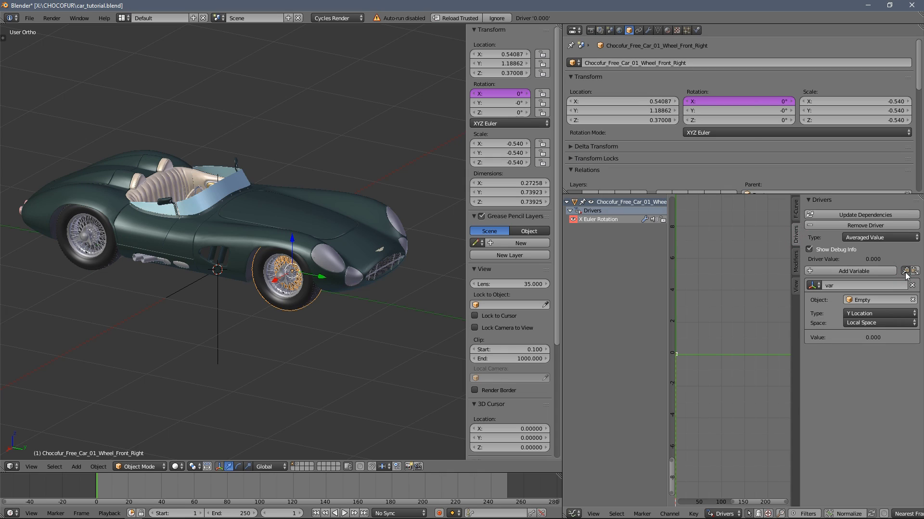
right_click(102, 262)
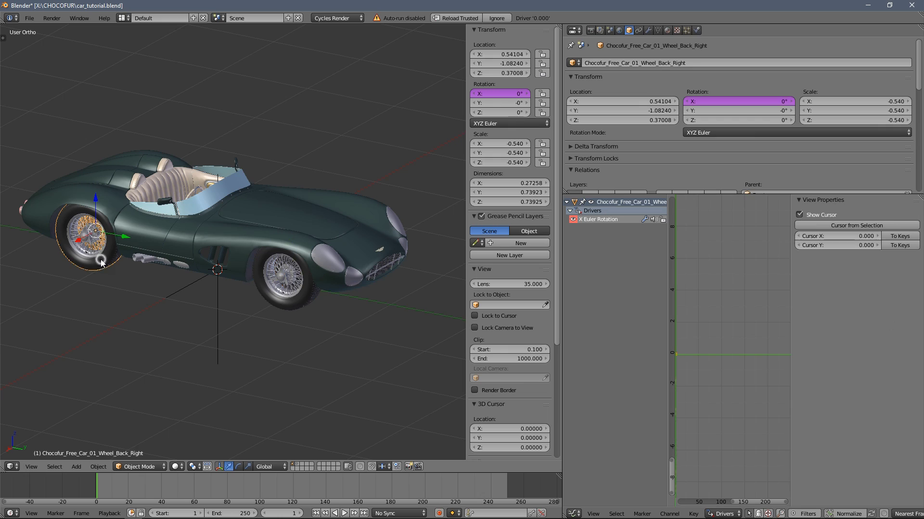
left_click(597, 220)
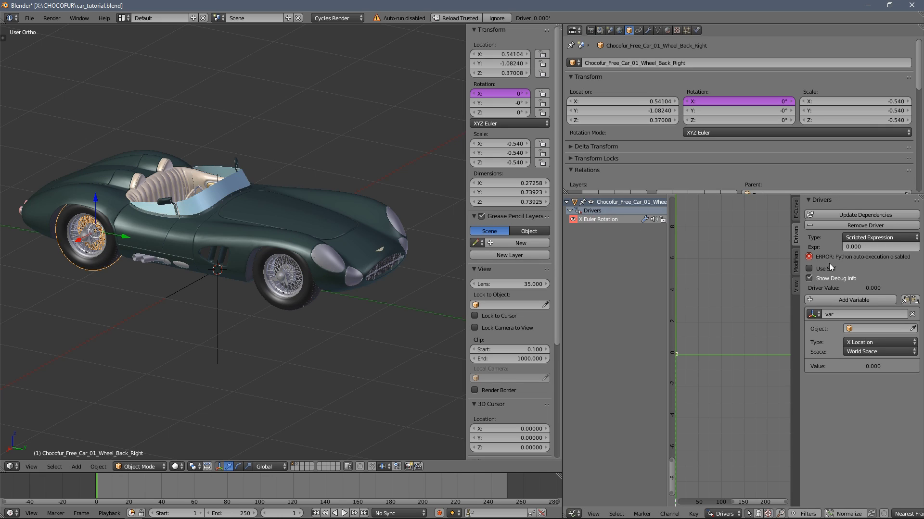
left_click(915, 301)
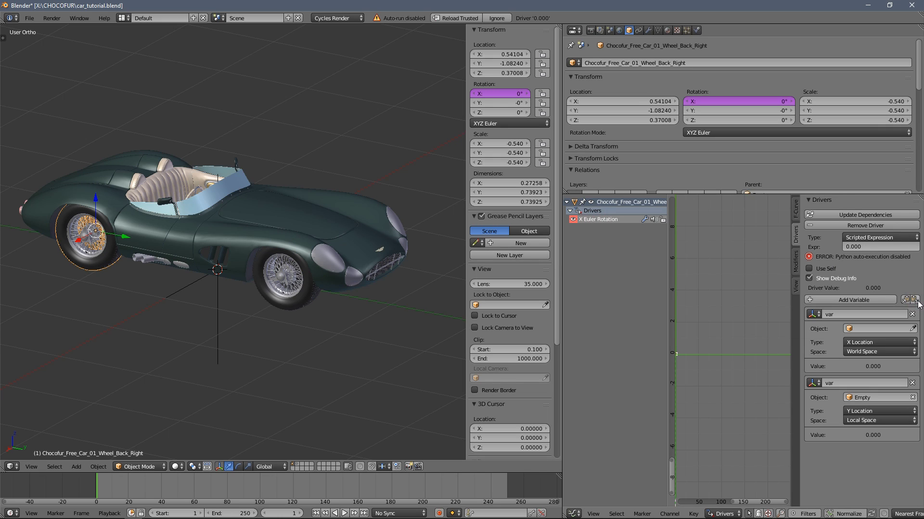
left_click(912, 314)
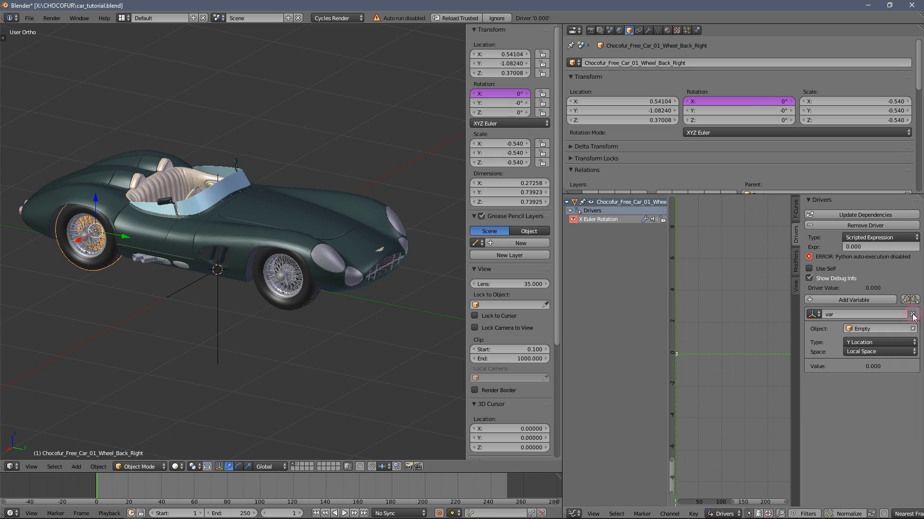
left_click(862, 239)
left_click(872, 226)
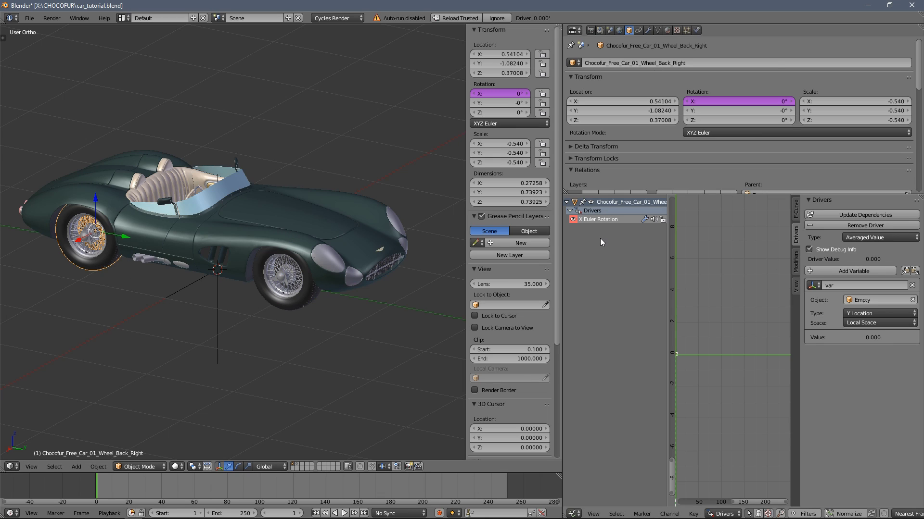
Copy the Generator modifier from the right front wheel's driver to the right rear wheel's driver.
left_click(796, 260)
right_click(285, 296)
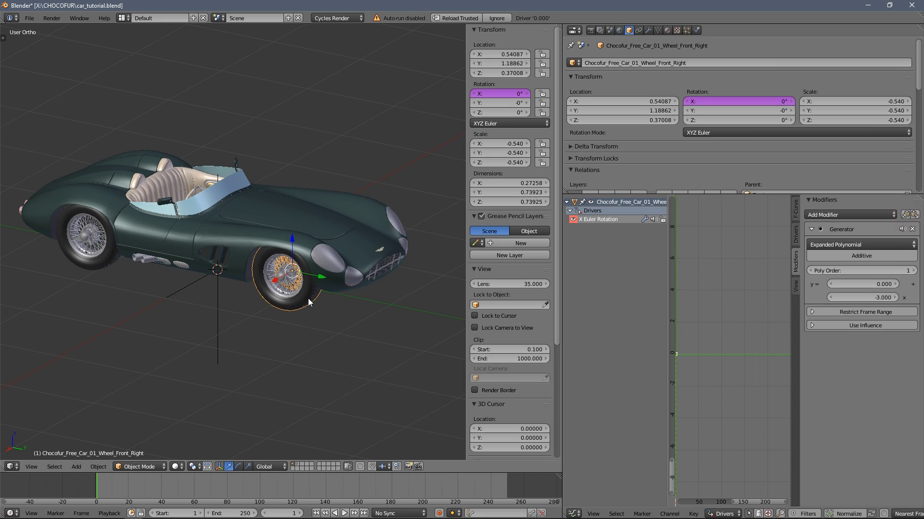
right_click(113, 269)
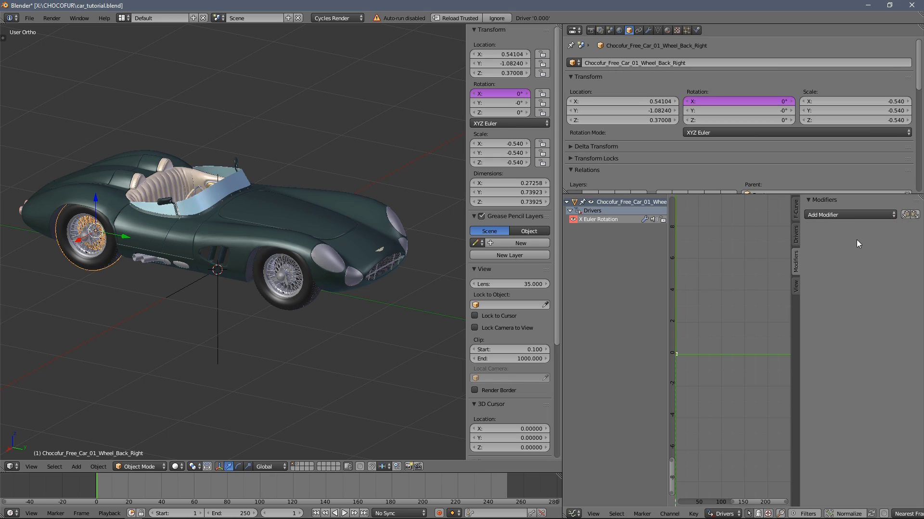
left_click(915, 215)
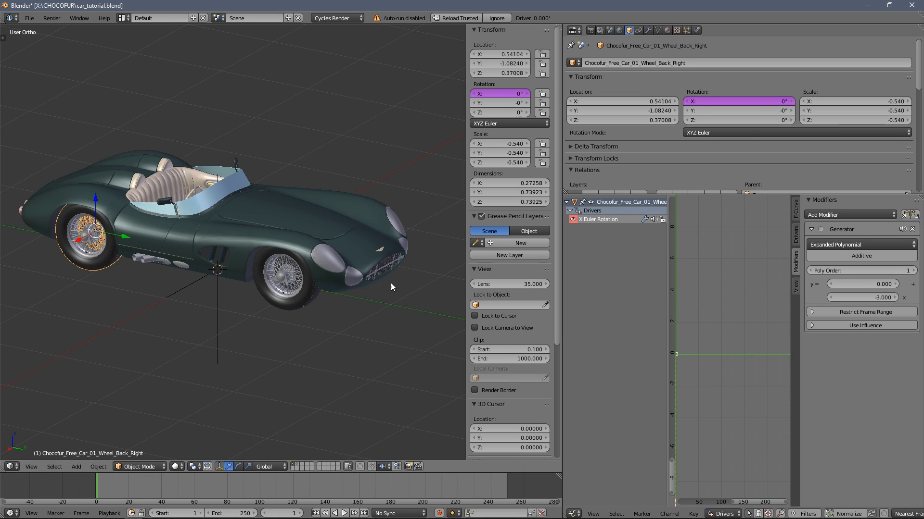
Move the empty back and forth along the Y axis to test both right wheels, snap it back to the 3D cursor, and deselect it.
right_click(216, 297)
middle_click_drag(238, 279, 187, 277)
key("g")
key("y")
left_click(247, 288)
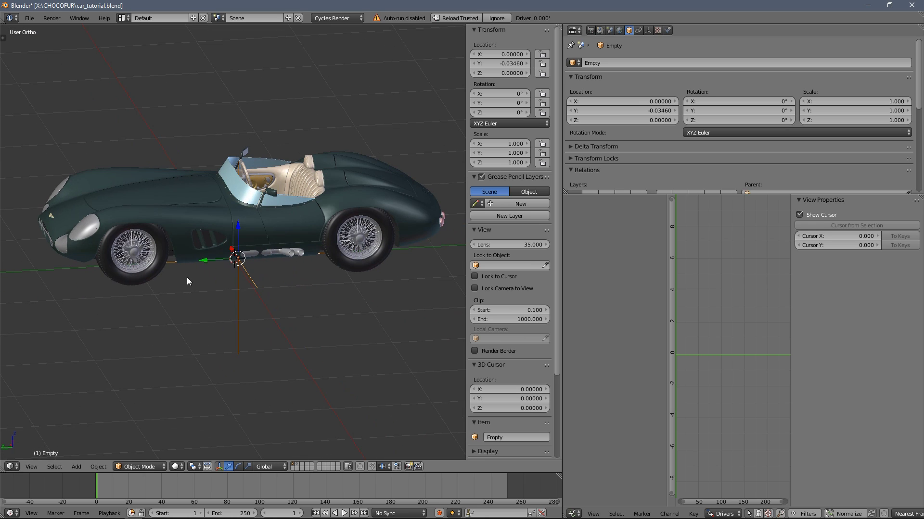
left_click_drag(207, 262, 140, 264)
middle_click_drag(140, 265, 324, 267)
key("shift+s")
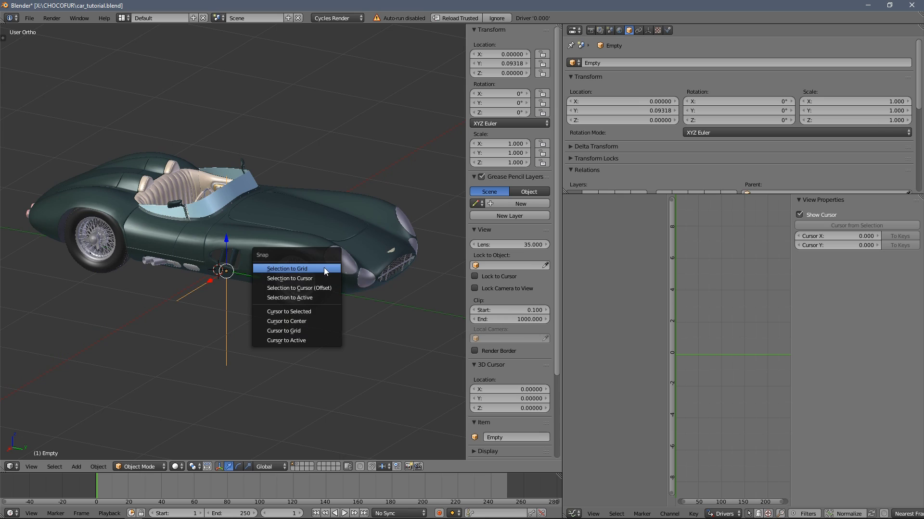
left_click(322, 283)
key("a")
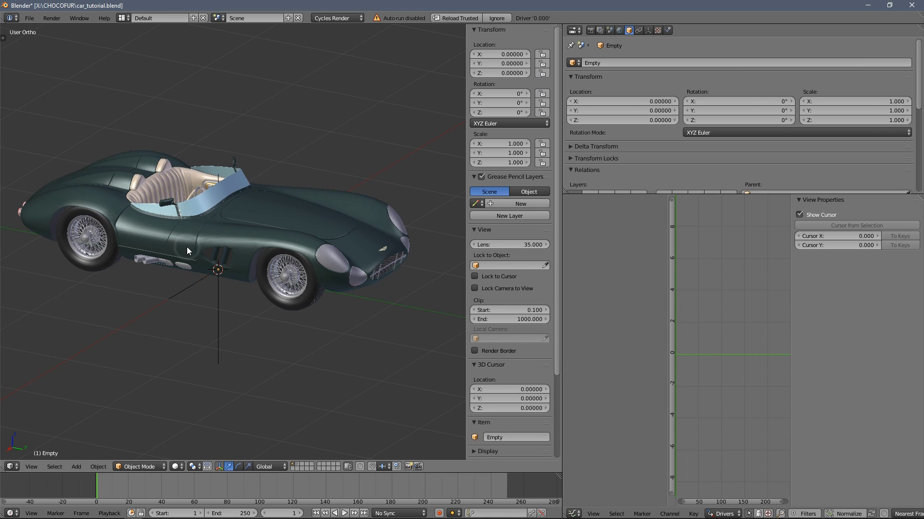
Clear the car body, windshield and light glass from the view, leaving the four wheels and the empty.
left_click(185, 247)
key("Delete")
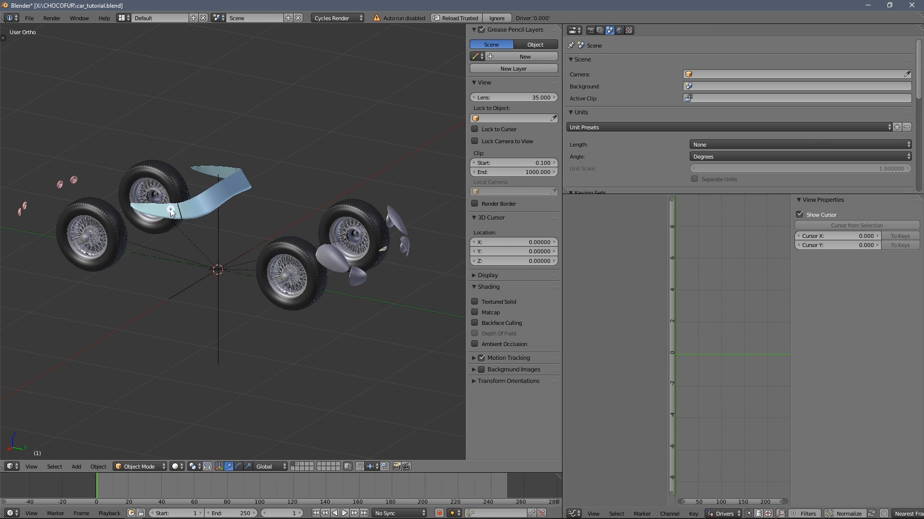
left_click(172, 212)
key("Delete")
left_click(50, 182)
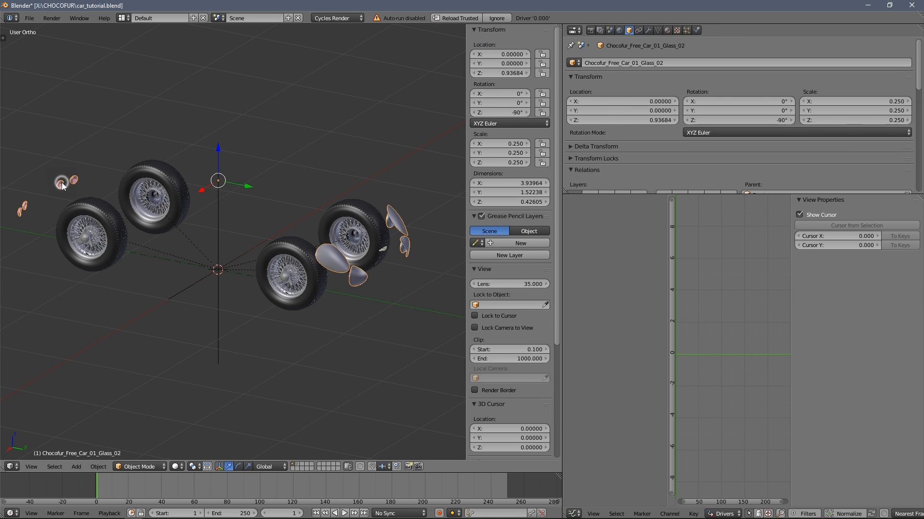
key("Delete")
Select the right front and right rear wheels together in a maximized wireframe top view.
middle_click_drag(241, 233, 398, 270)
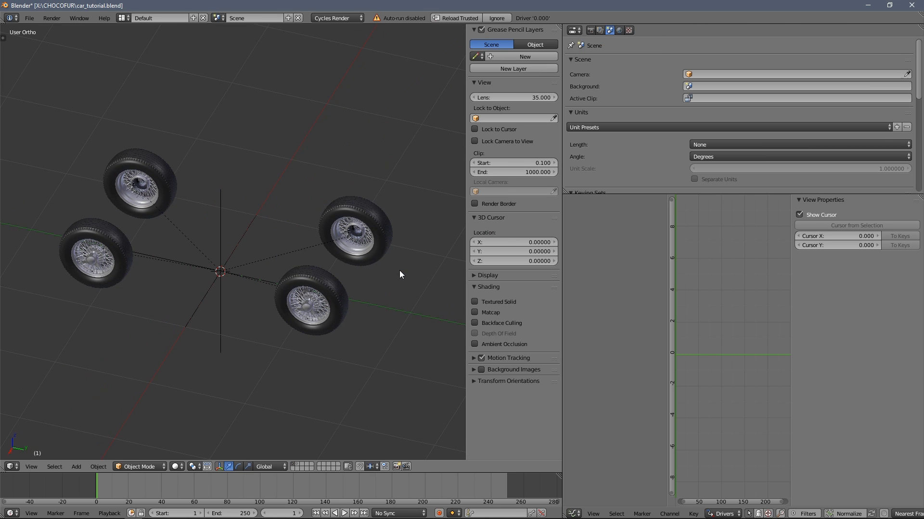
key("ctrl+Up")
key("KP_7")
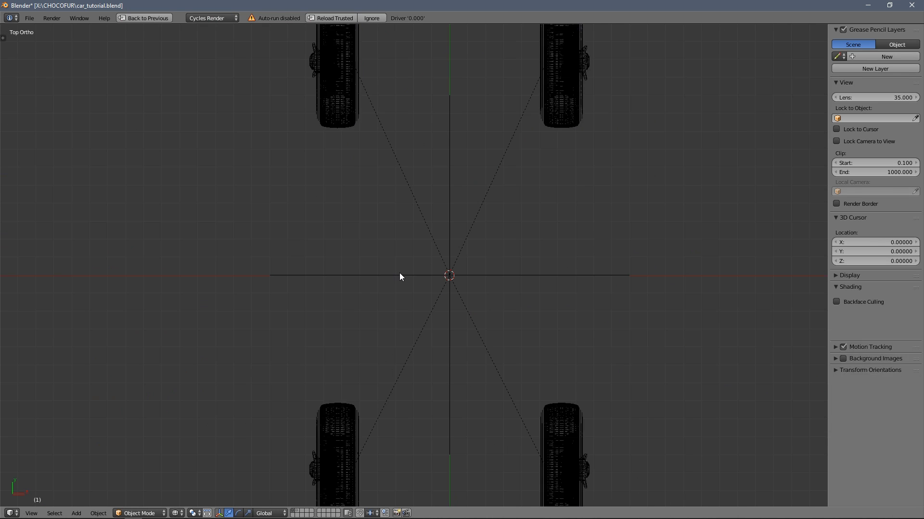
key("z")
right_click(498, 155)
scroll(486, 252, "down", 2, "ctrl")
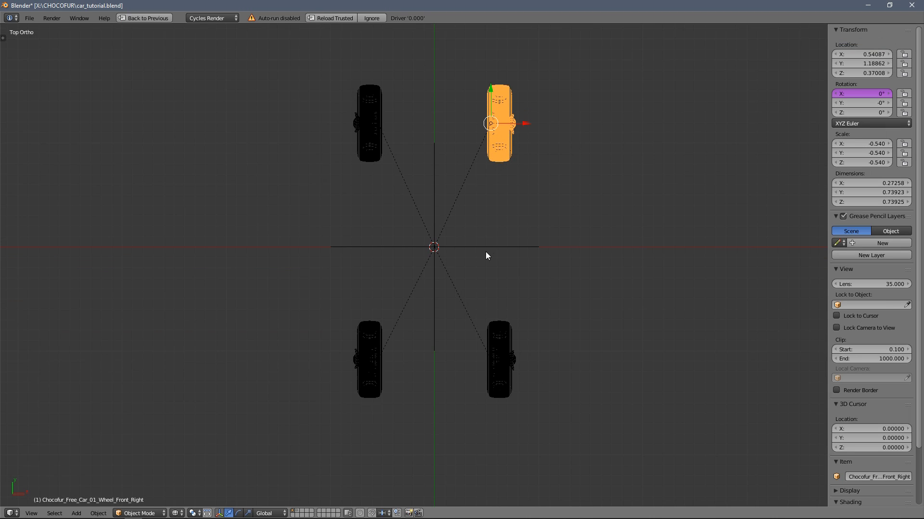
right_click(486, 336, "shift")
middle_click_drag(441, 308, 497, 296, "shift")
scroll(496, 295, "up", 2)
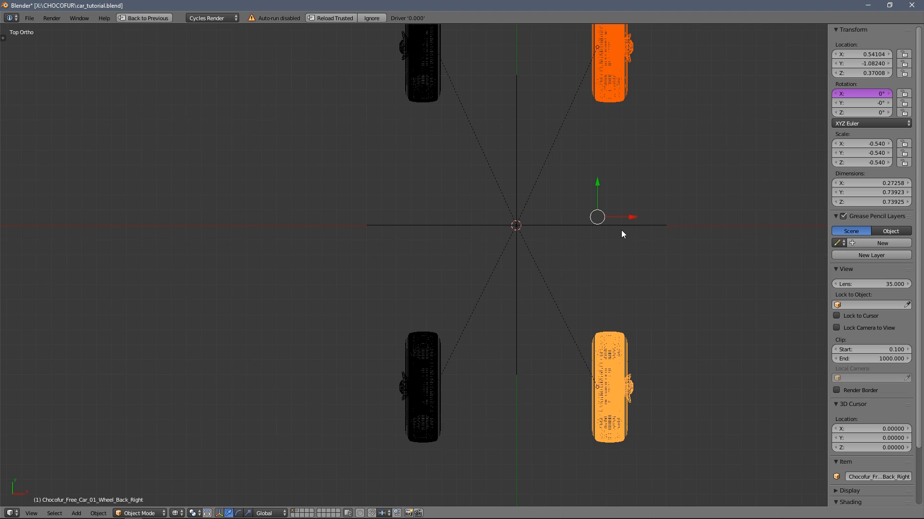
Duplicate the two right wheels and place the copies along the X axis at about X -0.20.
key("shift+d")
key("x")
left_click(511, 242)
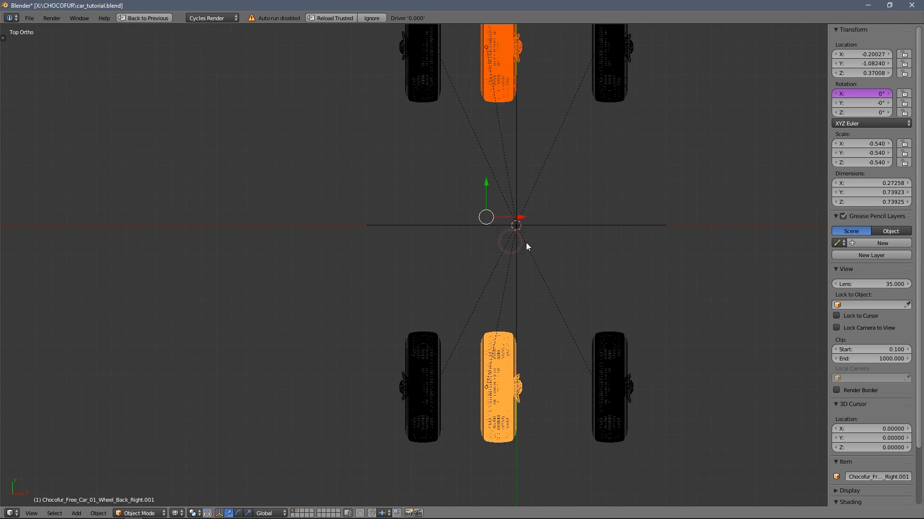
middle_click_drag(525, 240, 464, 267, "shift")
scroll(465, 267, "down", 1)
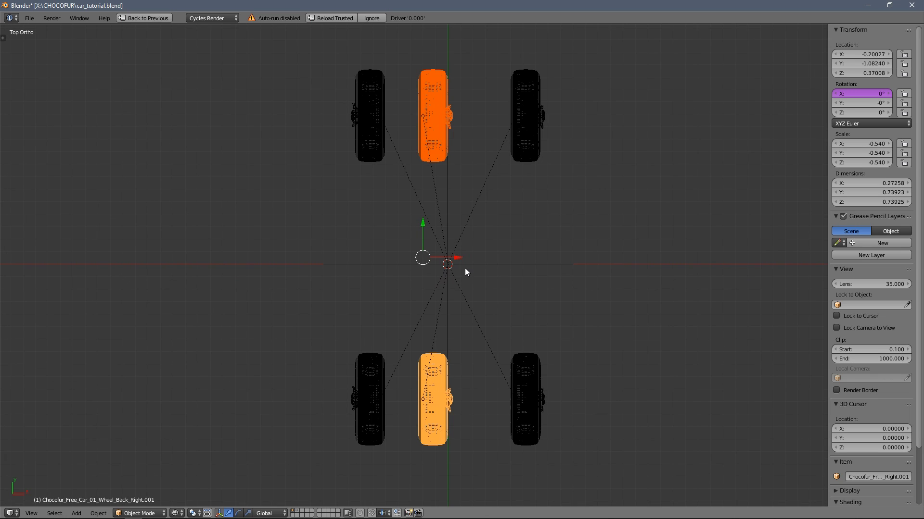
Mirror the duplicated wheels along the global X axis so their hubs face the opposite side.
key("ctrl+m")
key("x")
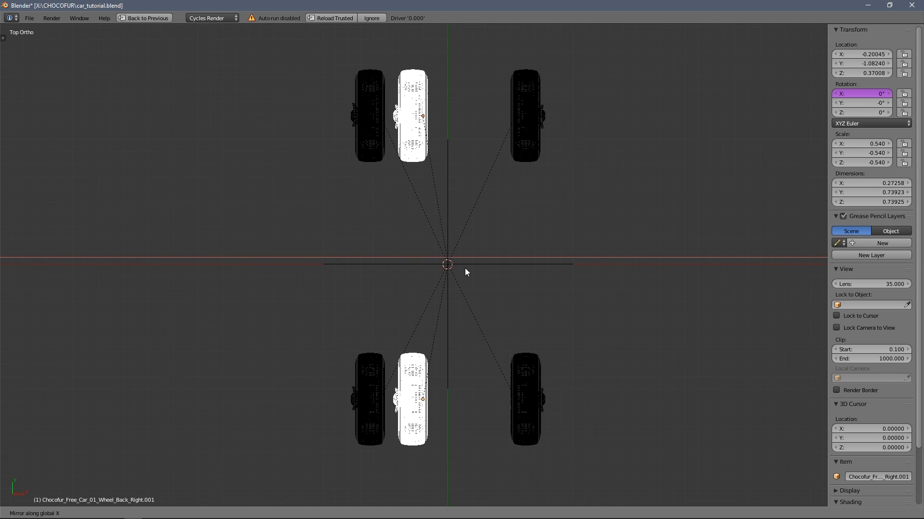
key("Return")
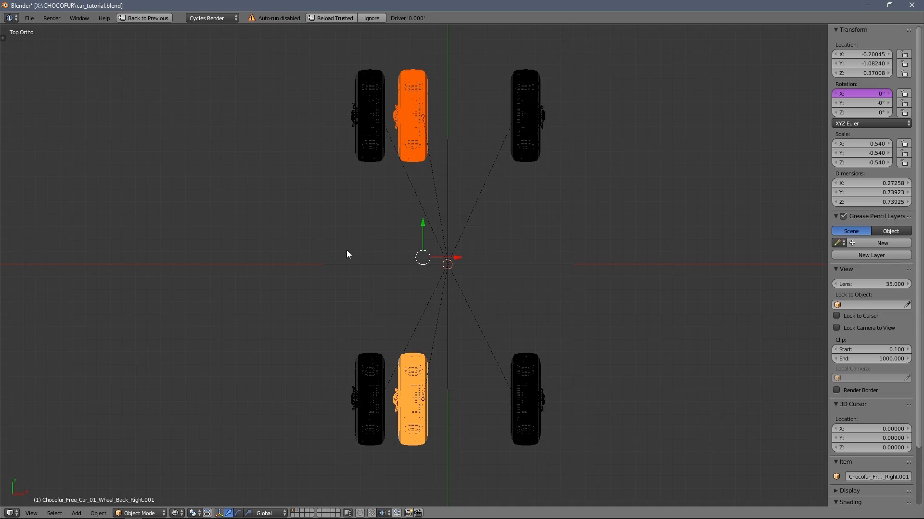
Move the mirrored wheels along the X axis over the original left wheels, to about X -0.528.
middle_click_drag(418, 191, 470, 267, "shift")
scroll(470, 268, "up", 7)
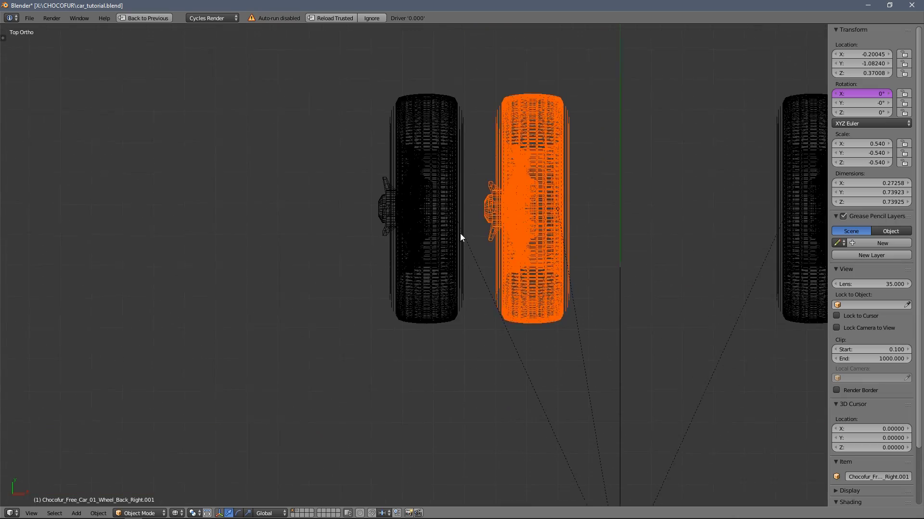
scroll(490, 251, "up", 4)
key("g")
key("x")
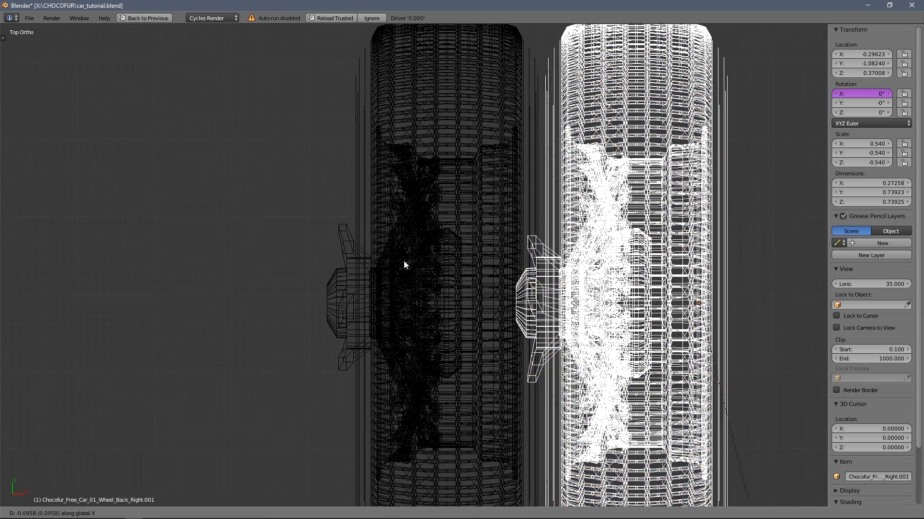
left_click(237, 262)
Align the mirrored wheels' hubs with the original left wheels by moving them along X to about -0.5403.
scroll(367, 232, "up", 5)
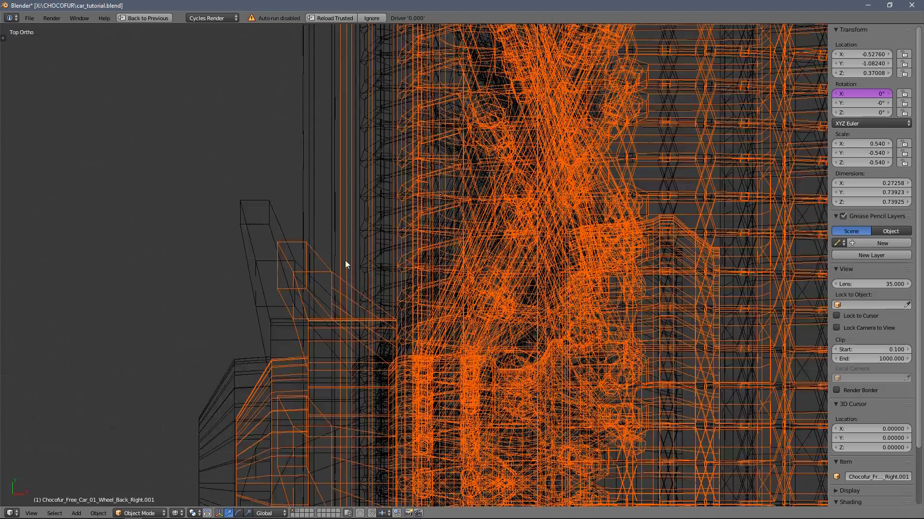
middle_click_drag(345, 261, 426, 264, "shift")
key("g")
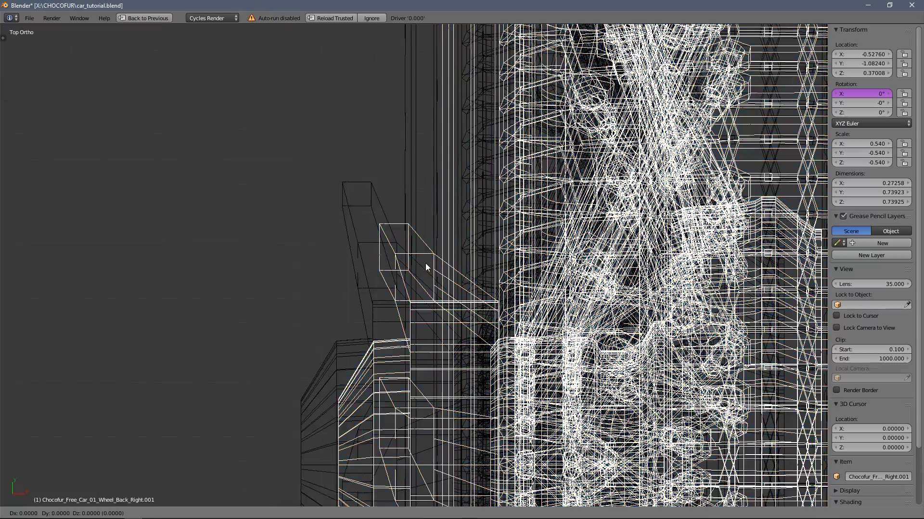
key("x")
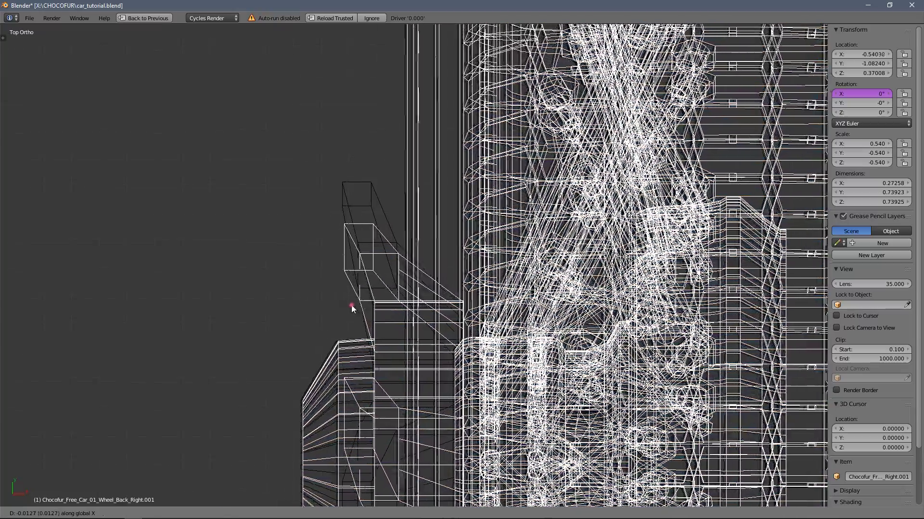
left_click(351, 308)
middle_click_drag(351, 307, 377, 247, "shift")
scroll(377, 246, "up", 2)
scroll(388, 313, "down", 3)
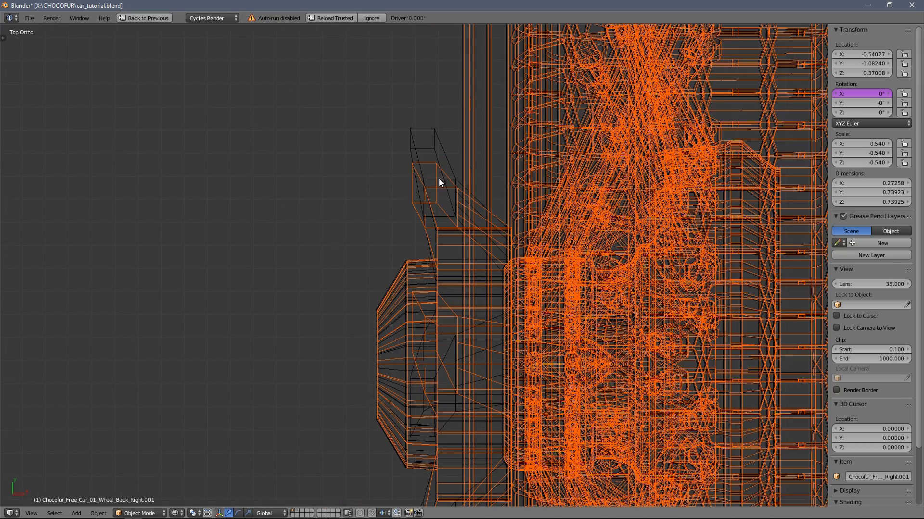
Fine-tune the mirrored wheels along X to about -0.5410, matching the thin edge lines of the original left wheels.
scroll(416, 158, "down", 6)
scroll(437, 227, "up", 2)
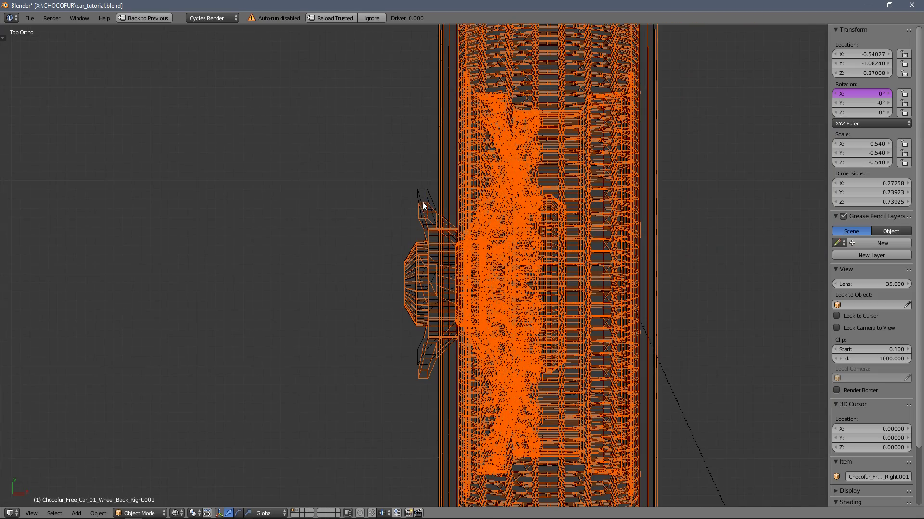
scroll(439, 181, "down", 3)
scroll(464, 187, "up", 5)
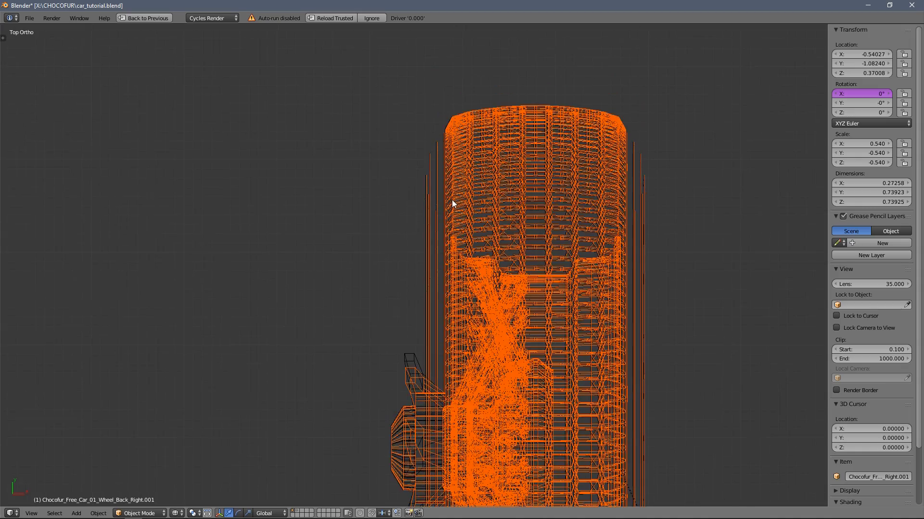
scroll(444, 197, "up", 6)
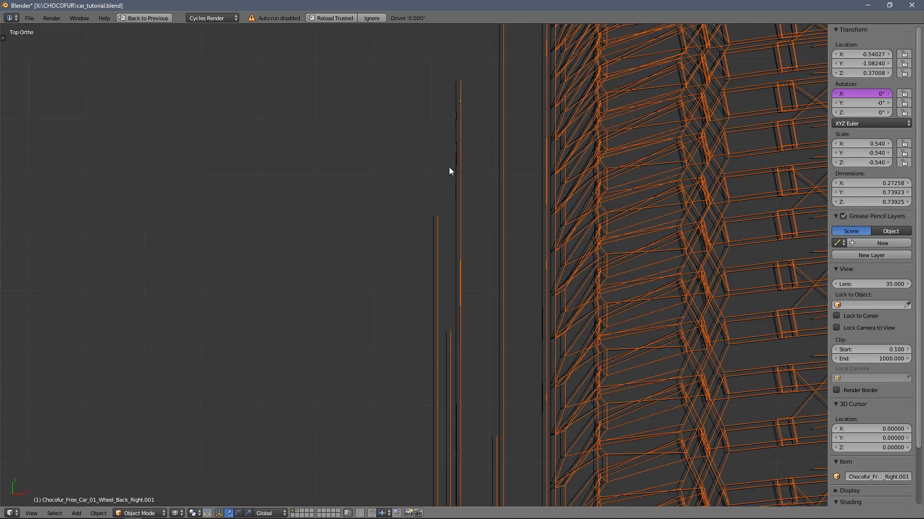
scroll(463, 184, "up", 5)
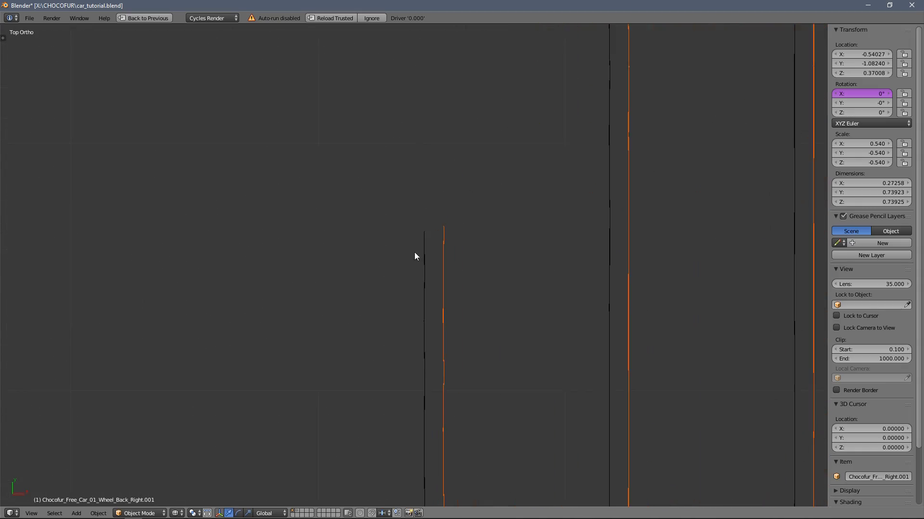
key("g")
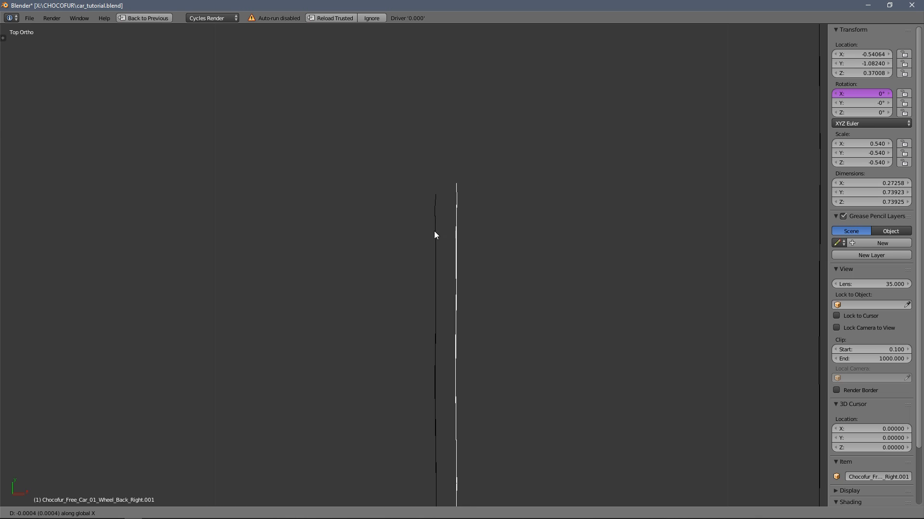
left_click(403, 245)
Delete the original front left and back left wheels, keeping the mirrored copies in their place.
scroll(437, 233, "down", 12)
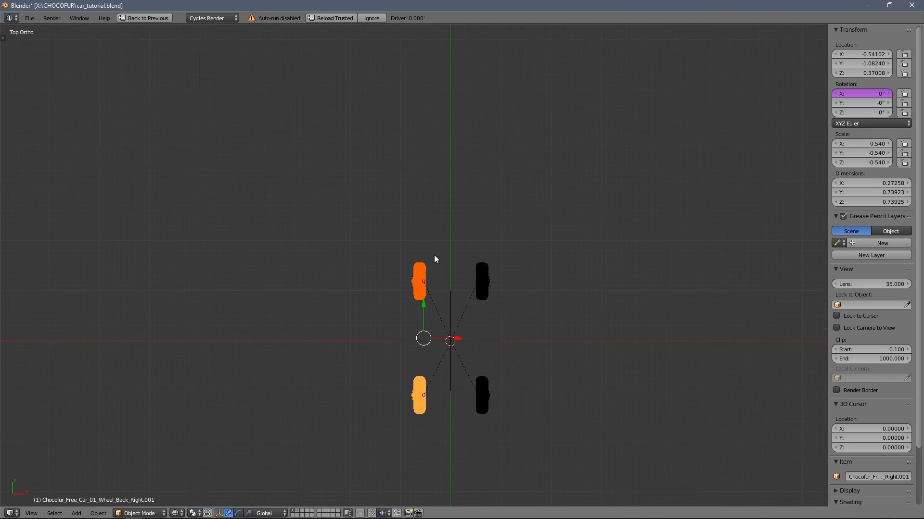
scroll(435, 259, "up", 4)
middle_click_drag(439, 231, 443, 212, "shift")
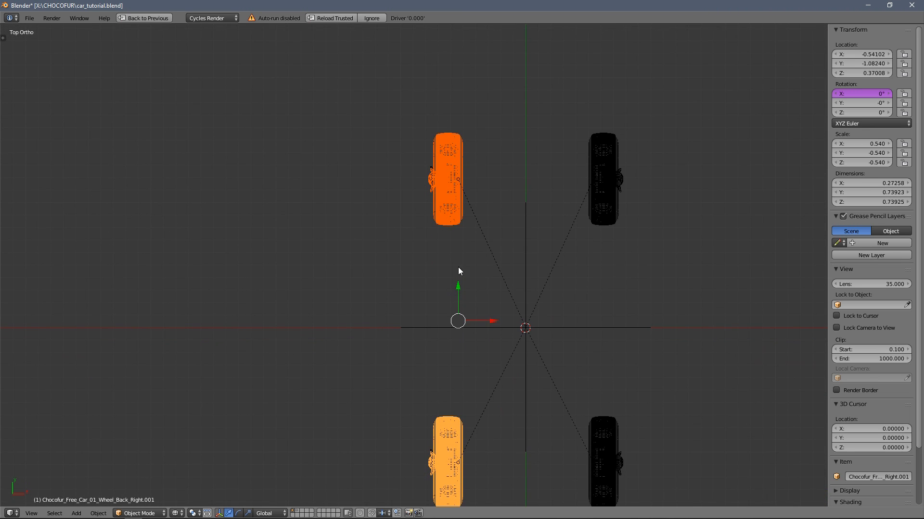
scroll(459, 378, "down", 1)
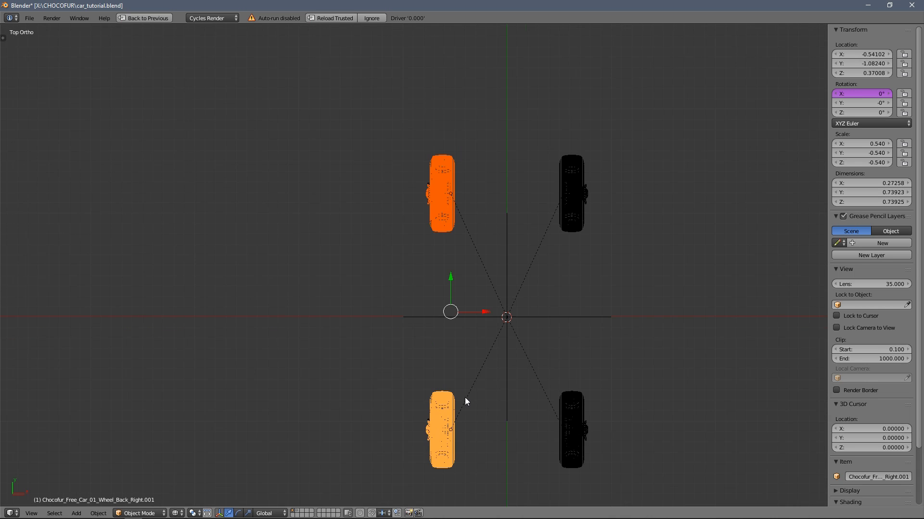
key("a")
right_click(446, 222)
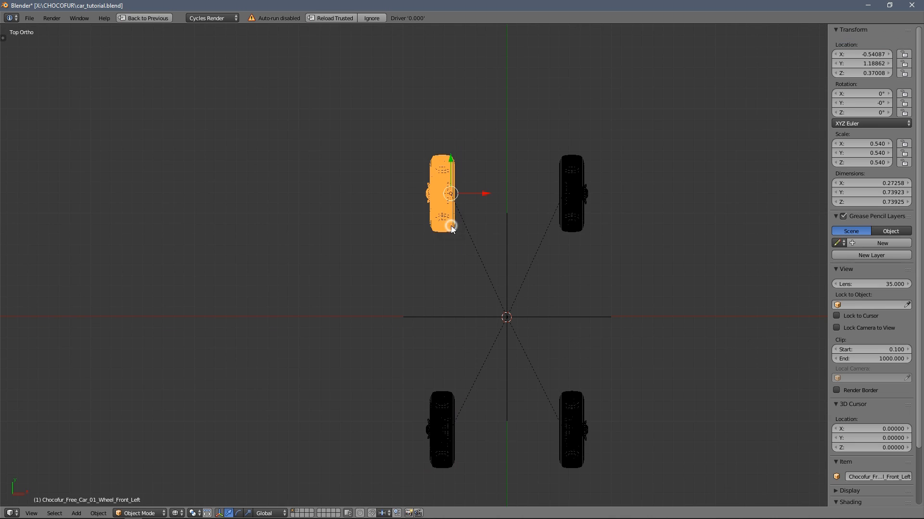
right_click(446, 399, "shift")
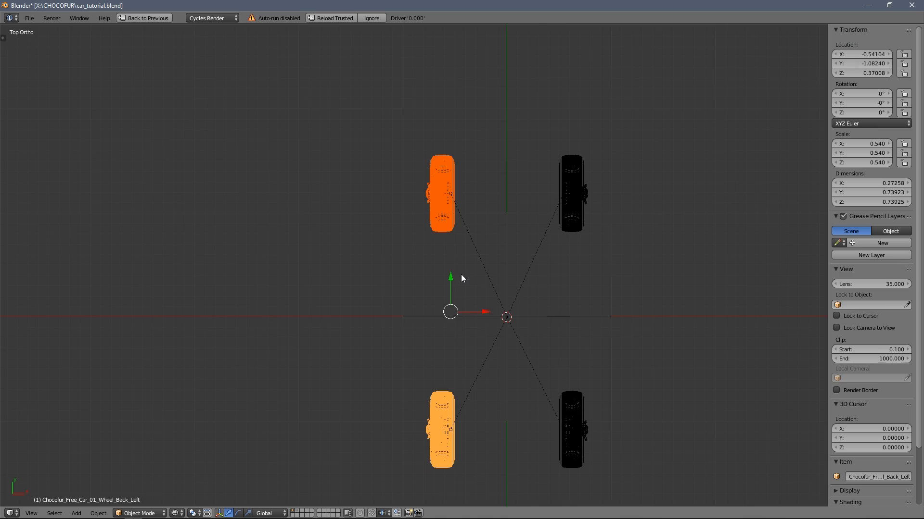
key("x")
left_click(446, 275)
Reveal the hidden car parts and return the viewport to solid shading in an angled view of the whole car.
key("alt+h")
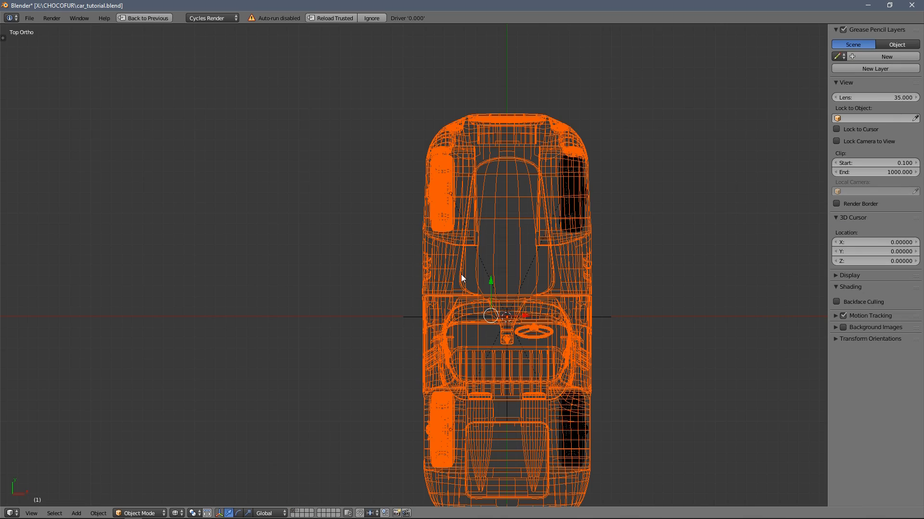
middle_click_drag(454, 280, 511, 252)
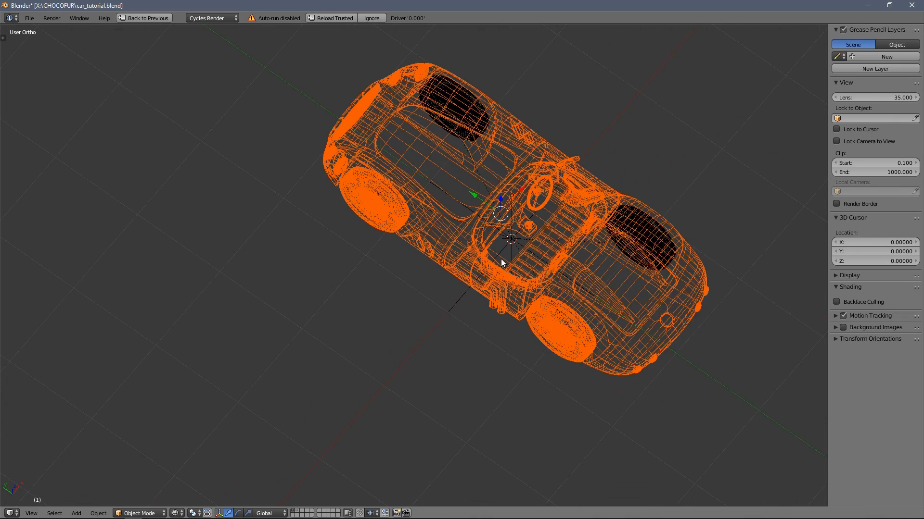
key("z")
middle_click_drag(509, 287, 393, 391)
Select the empty and move it back and forth along the Y axis to test the new left wheels' rotation.
right_click(409, 380)
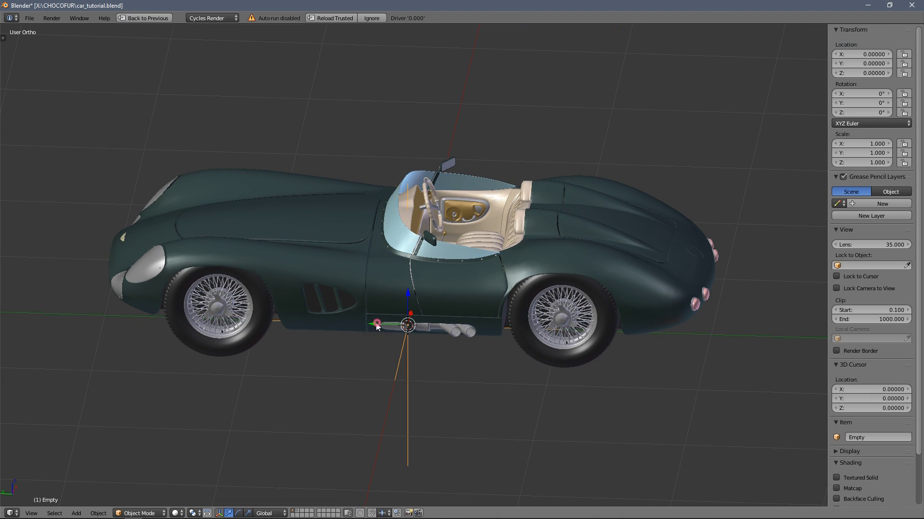
left_click_drag(377, 326, 347, 345)
mouse_move(346, 345)
middle_mouse_down()
mouse_move(398, 343)
mouse_move(356, 332)
middle_mouse_up()
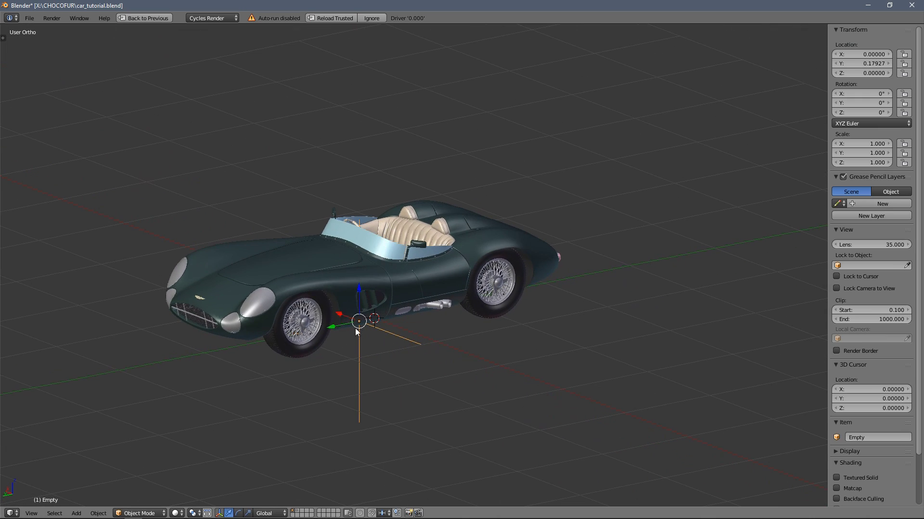
mouse_move(356, 332)
left_mouse_down()
mouse_move(347, 331)
mouse_move(359, 330)
left_mouse_up()
Move the empty along the Y axis to check the wheels from the car's right side, and snap it back to the 3D cursor.
middle_click_drag(359, 330, 463, 353)
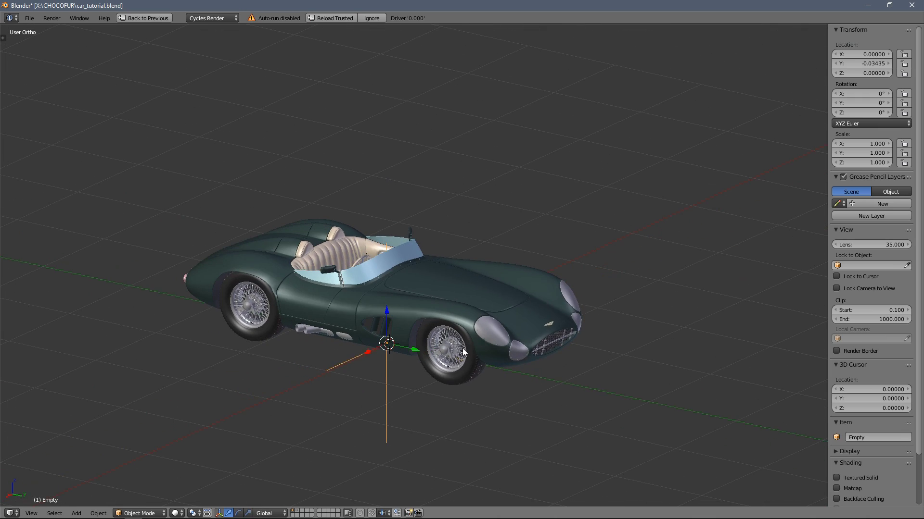
scroll(463, 353, "up", 3)
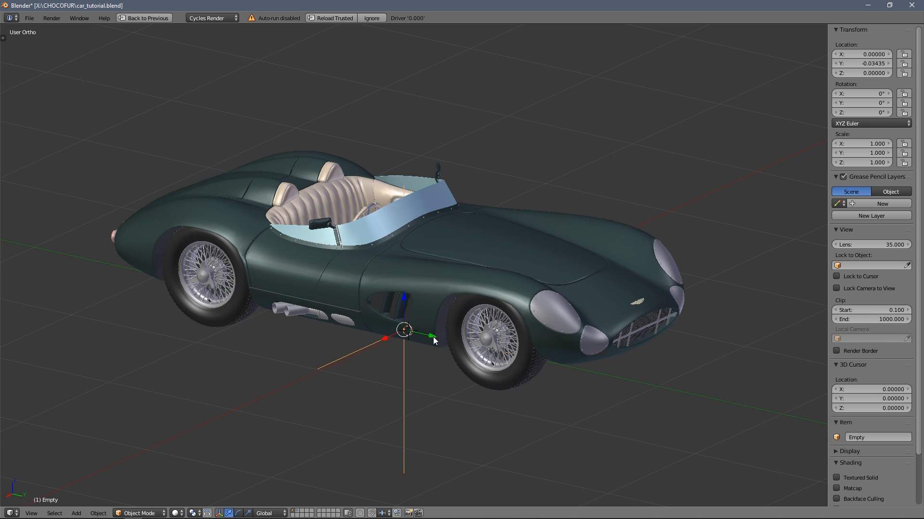
left_click_drag(434, 341, 394, 312)
middle_click_drag(394, 313, 442, 322)
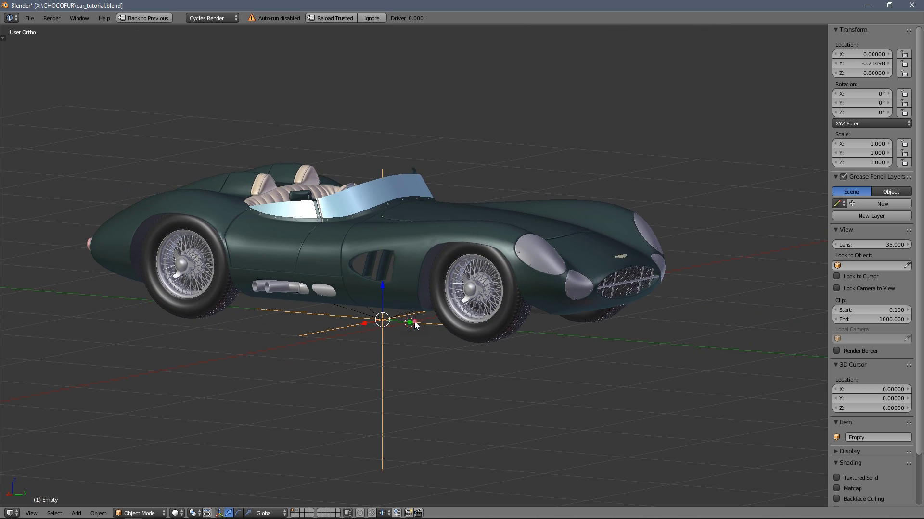
mouse_move(412, 320)
left_mouse_down()
mouse_move(371, 313)
mouse_move(414, 325)
left_mouse_up()
middle_click_drag(414, 324, 441, 344)
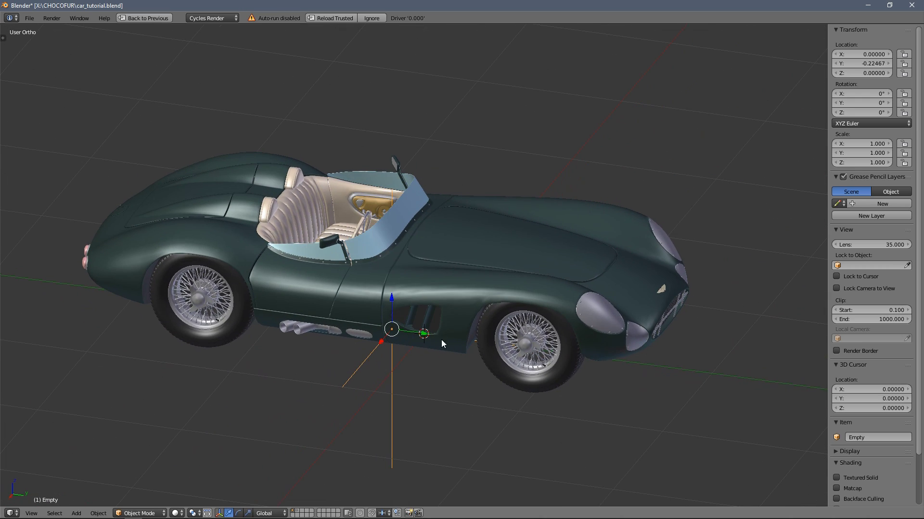
middle_click_drag(265, 341, 232, 318)
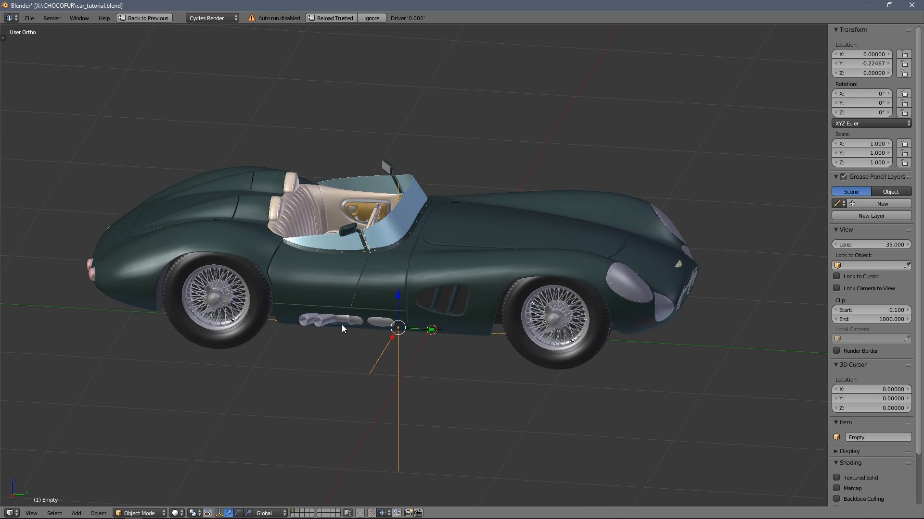
left_click_drag(431, 330, 411, 335)
middle_click_drag(411, 335, 429, 343)
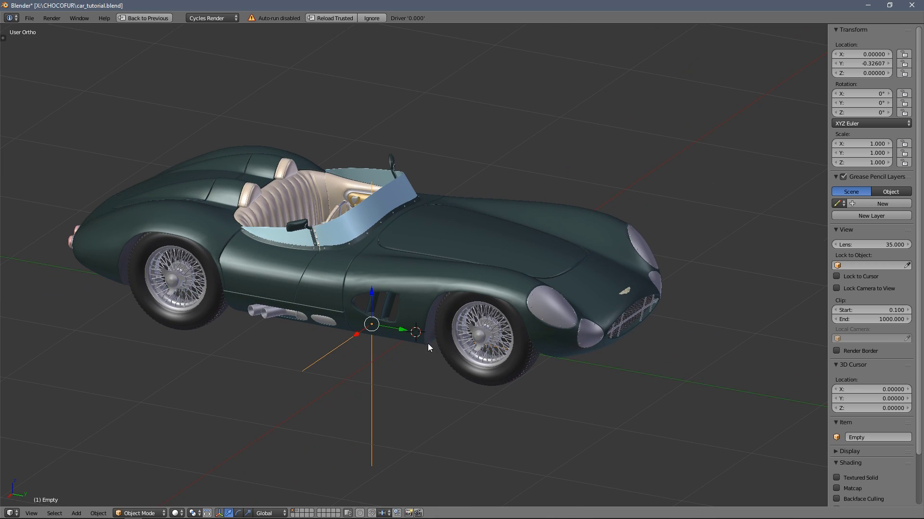
mouse_move(404, 333)
left_mouse_down()
mouse_move(433, 338)
mouse_move(411, 339)
left_mouse_up()
middle_click_drag(416, 334, 445, 311)
key("shift+s")
left_click(419, 321)
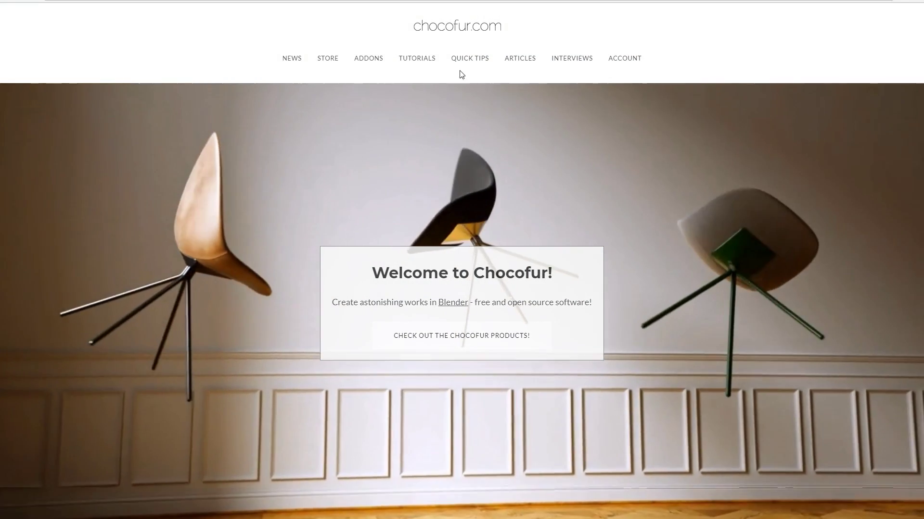
Switch to the chocofur.com website, open the Simple Car Rig quick tip, and look through the article to its camera motion section.
mouse_move(457, 63)
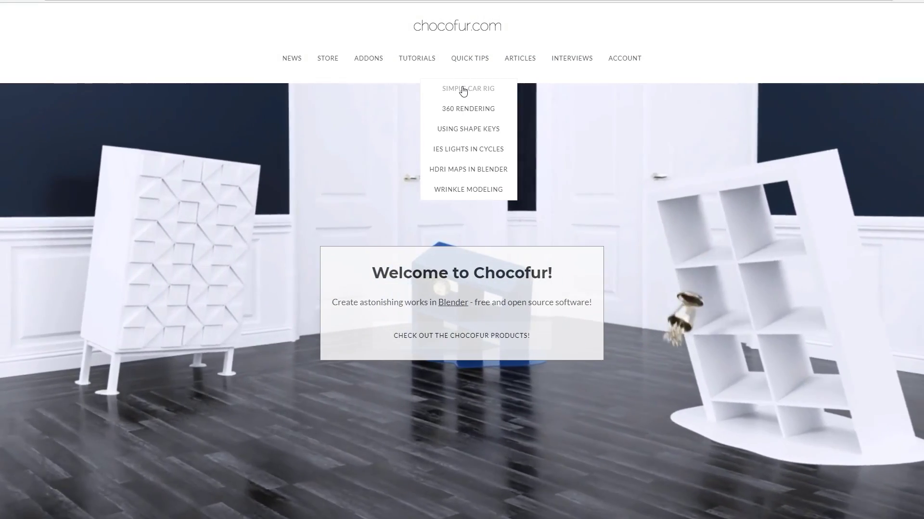
left_click(463, 90)
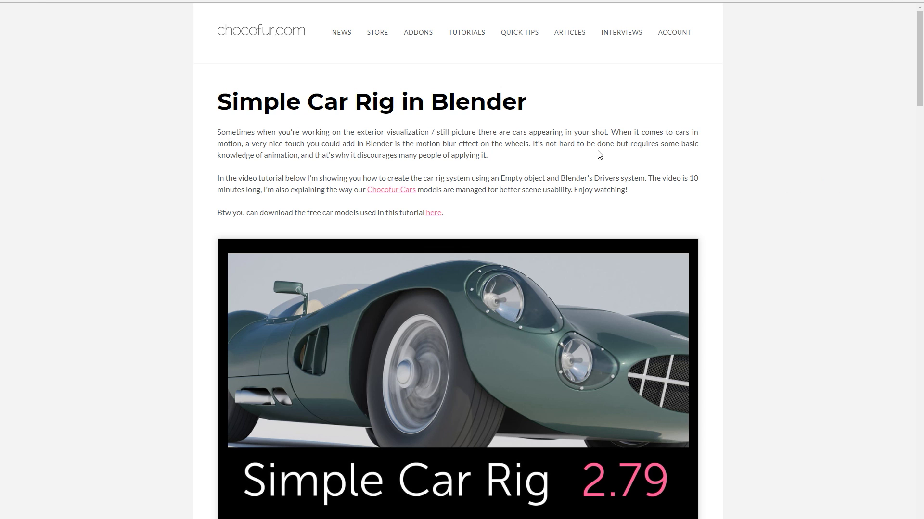
scroll(585, 154, "down", 6)
scroll(585, 154, "down", 11)
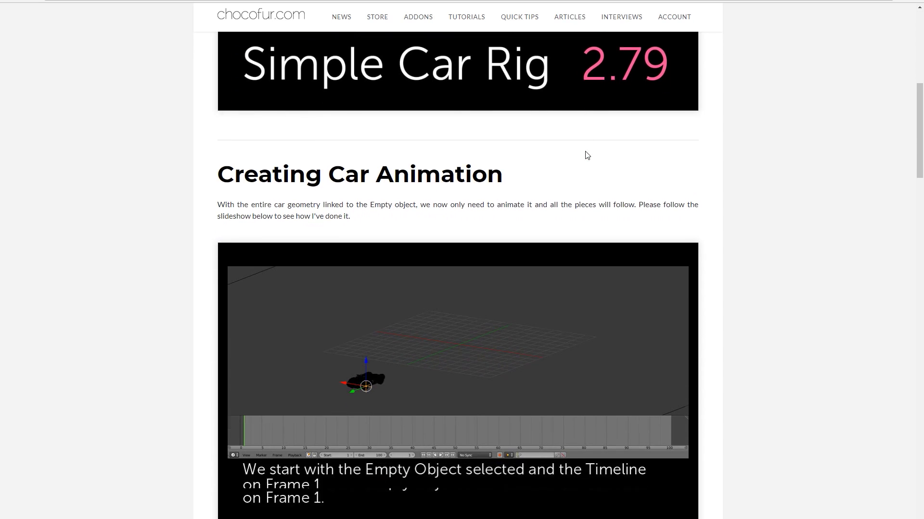
scroll(585, 153, "down", 13)
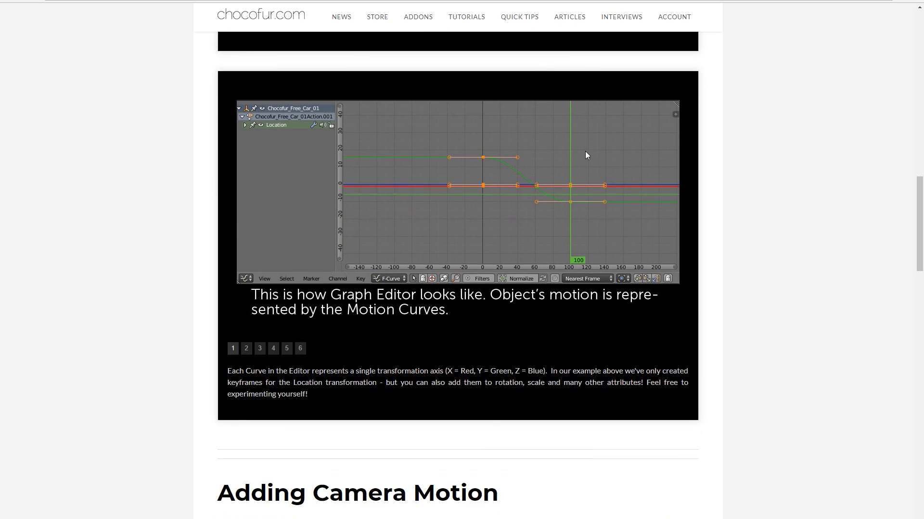
scroll(584, 156, "down", 1)
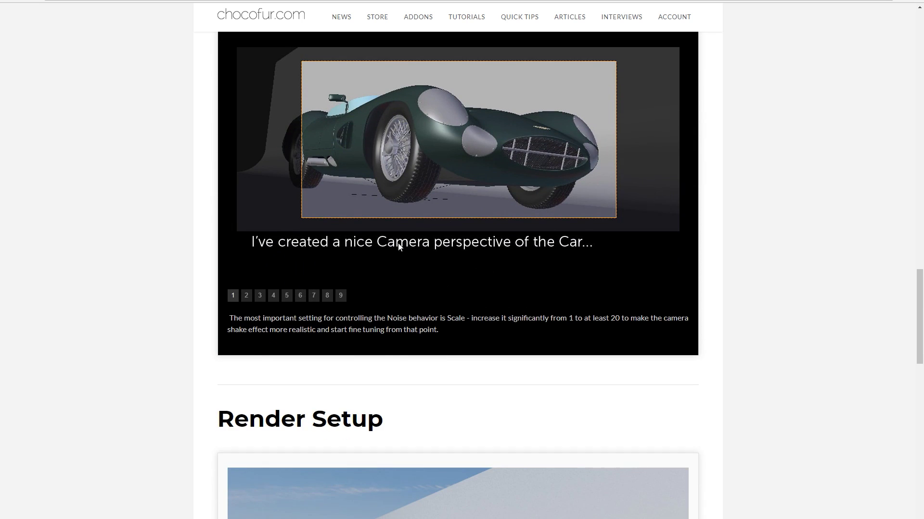
View slides 6 and 7 of the camera motion slideshow and continue to the Render Setup section.
left_click(300, 296)
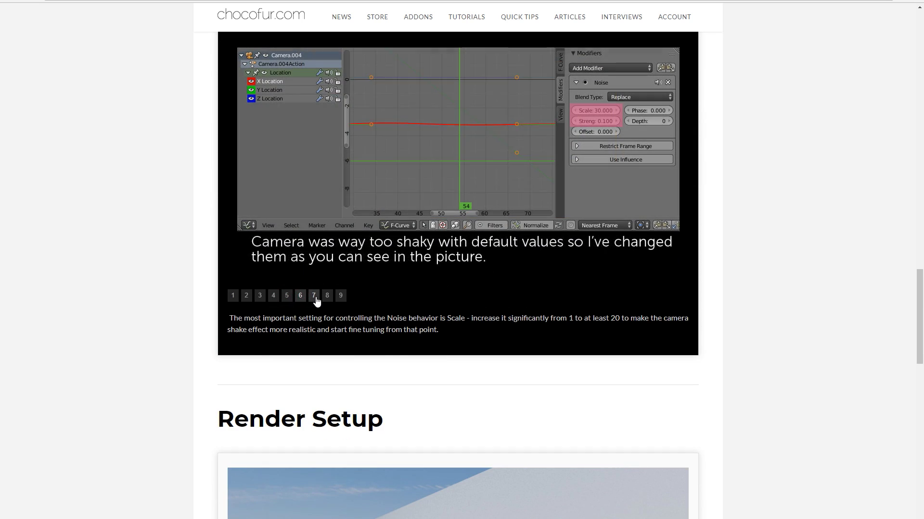
left_click(314, 295)
scroll(497, 253, "down", 9)
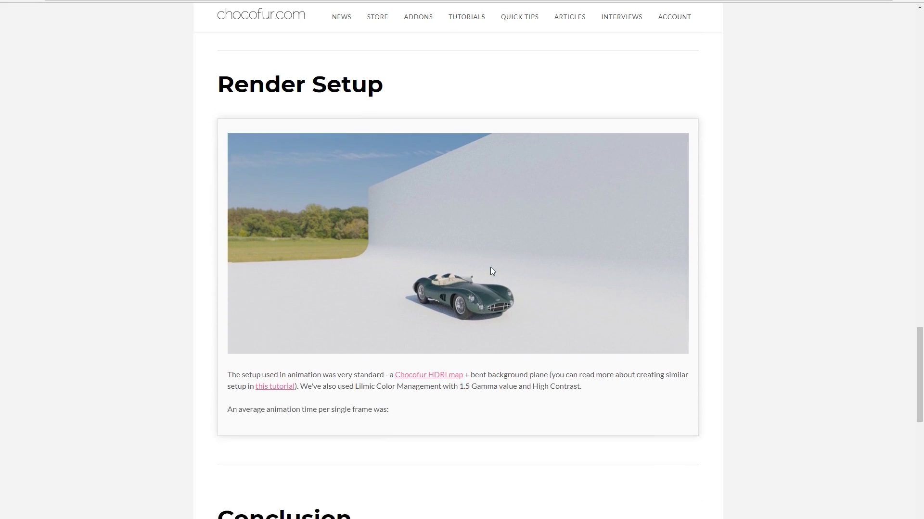